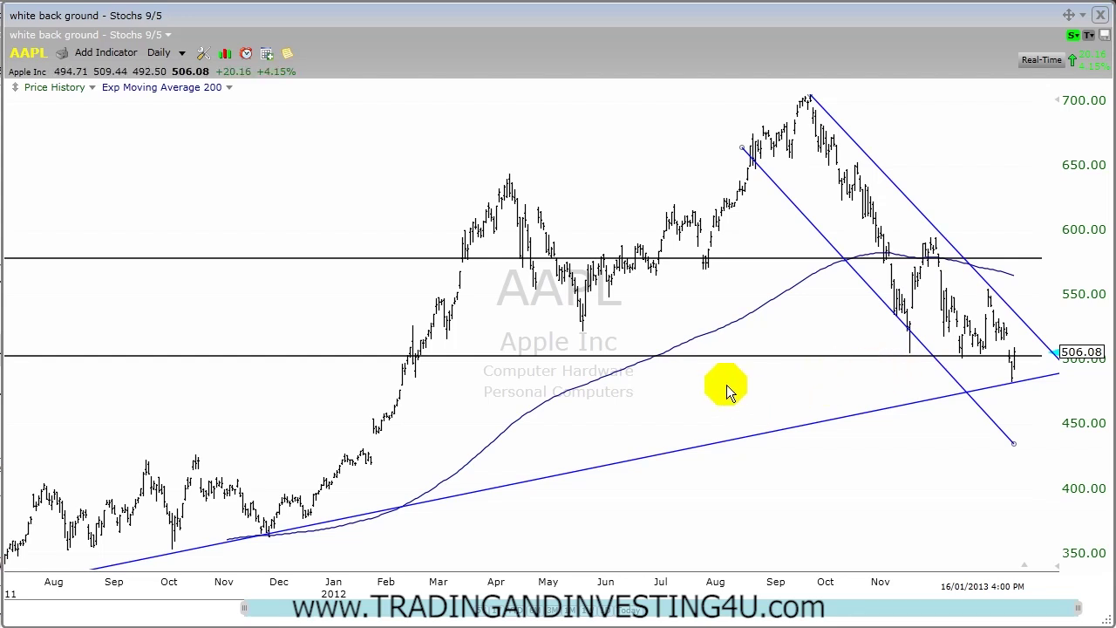
Step: Zoom in and switch the AAPL chart interval to 5 Minute bars
scroll(694, 406, up, 3)
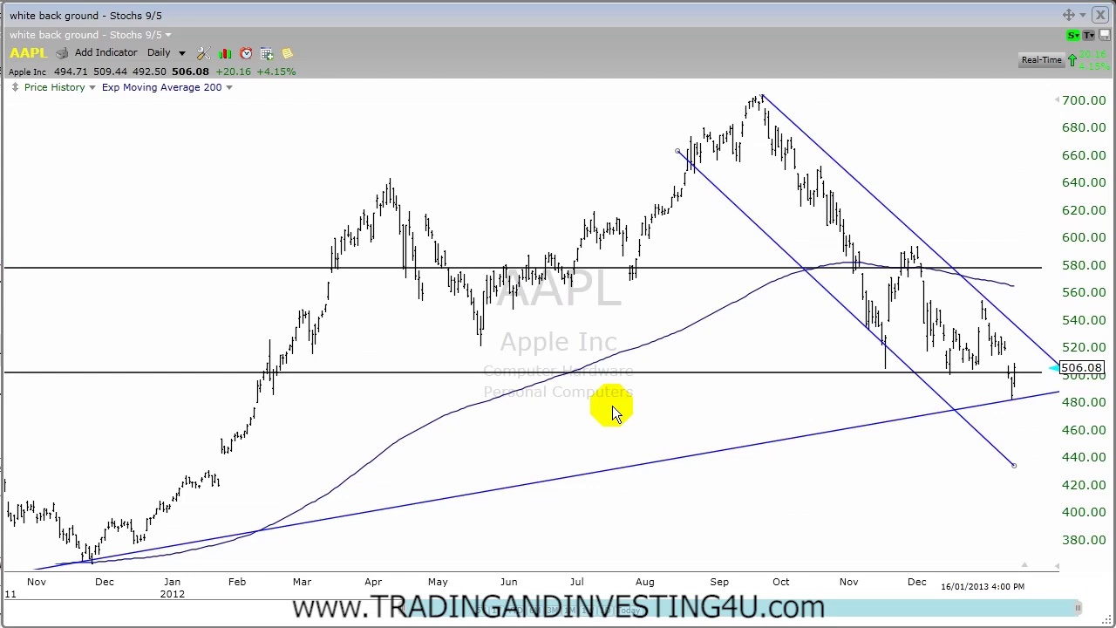
click(162, 53)
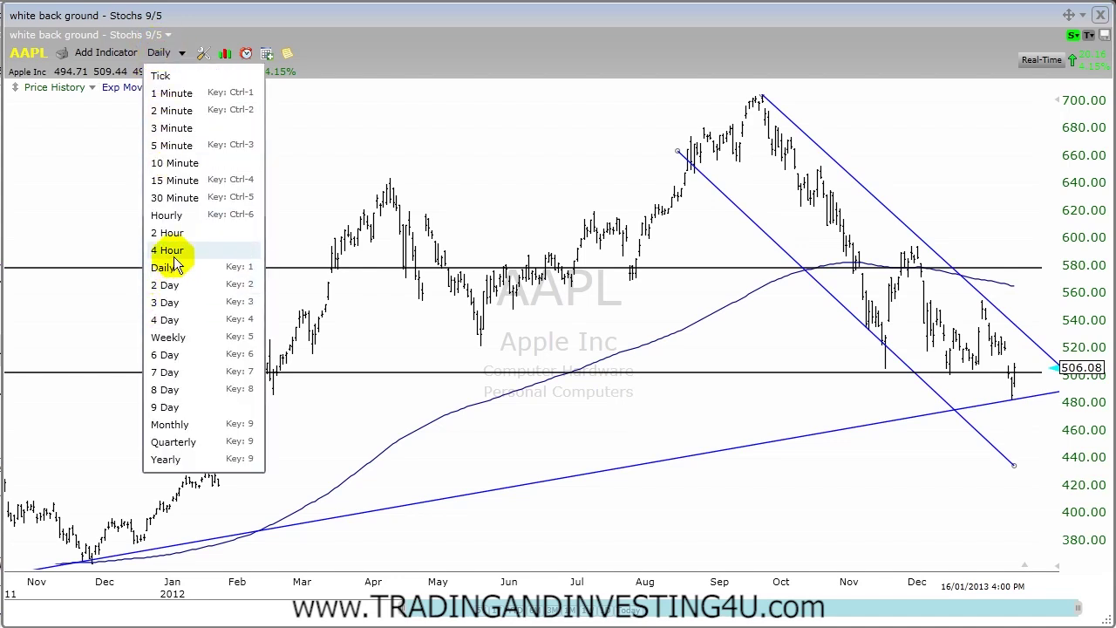
click(178, 146)
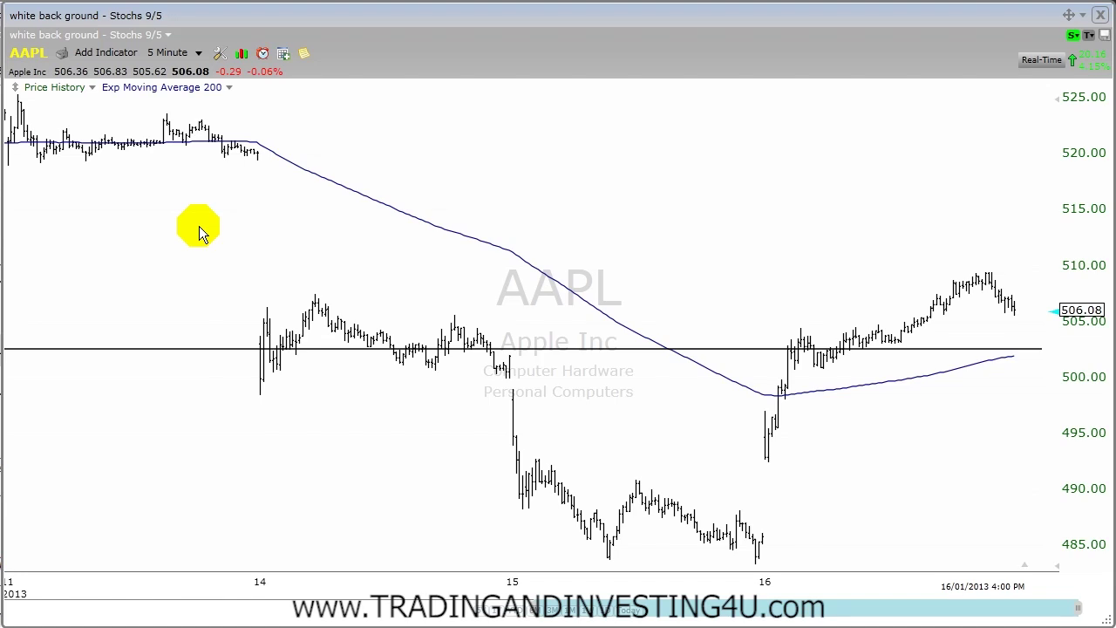
Step: Switch the AAPL chart to Hourly bars, then back to Daily bars
click(192, 53)
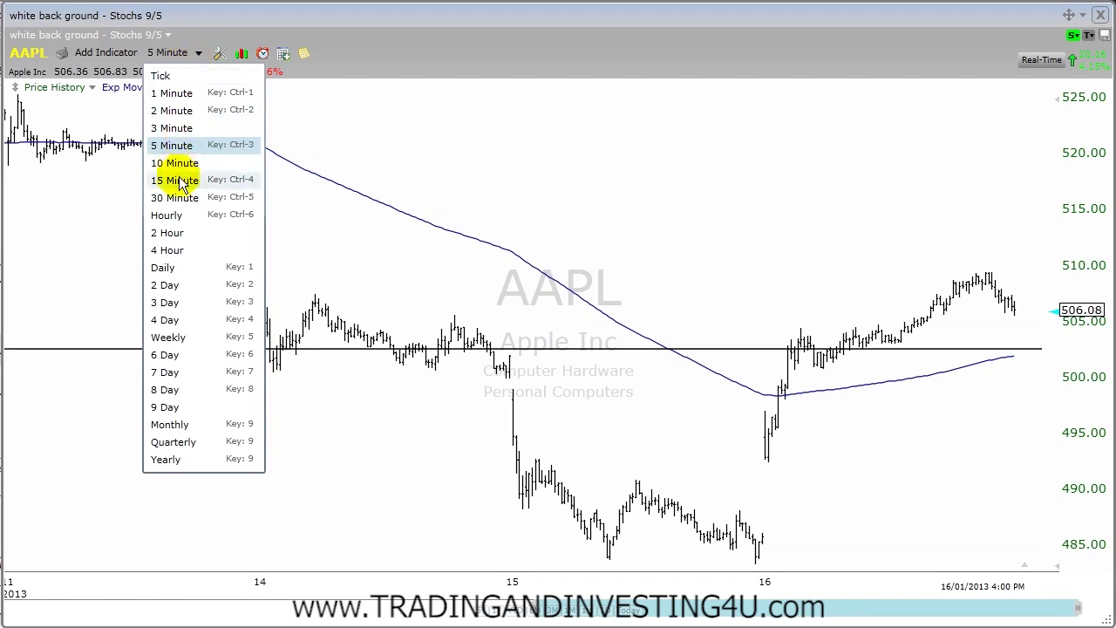
click(178, 215)
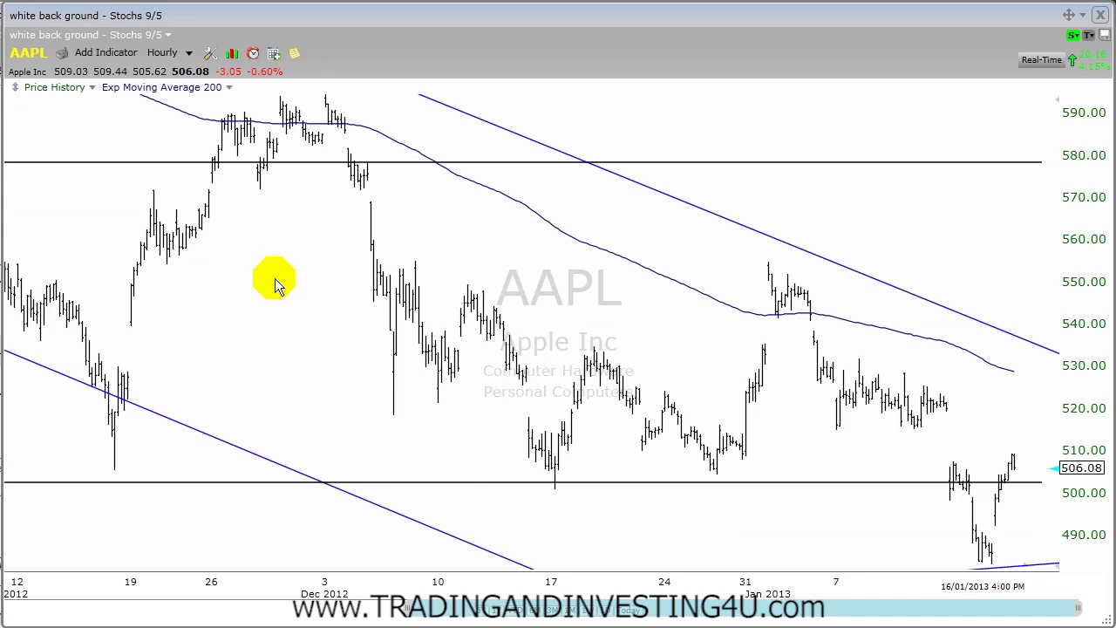
click(166, 52)
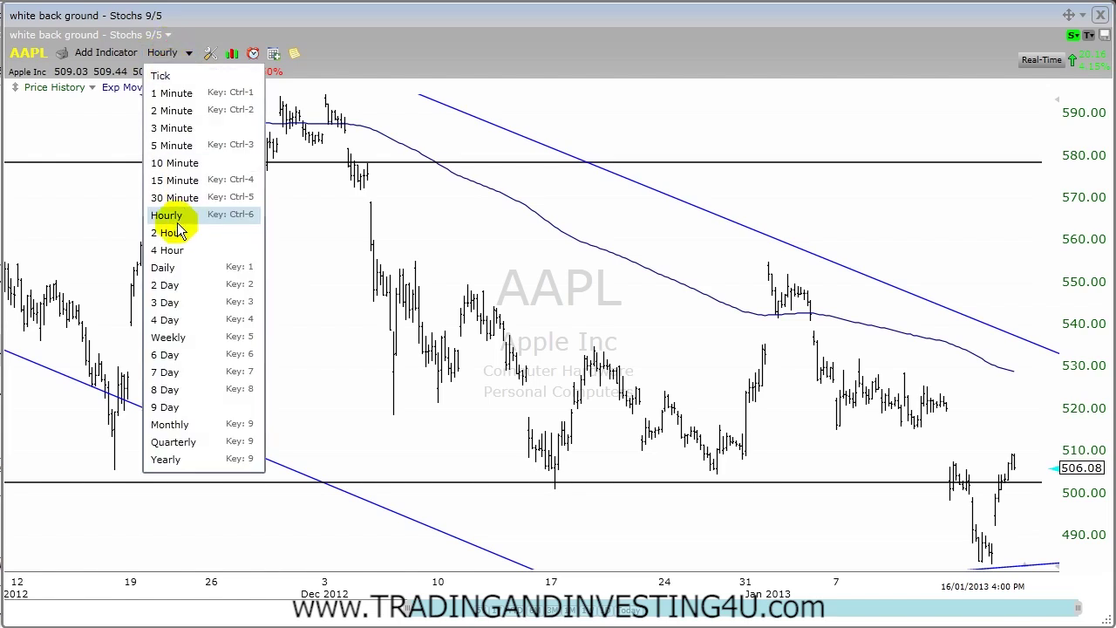
click(178, 269)
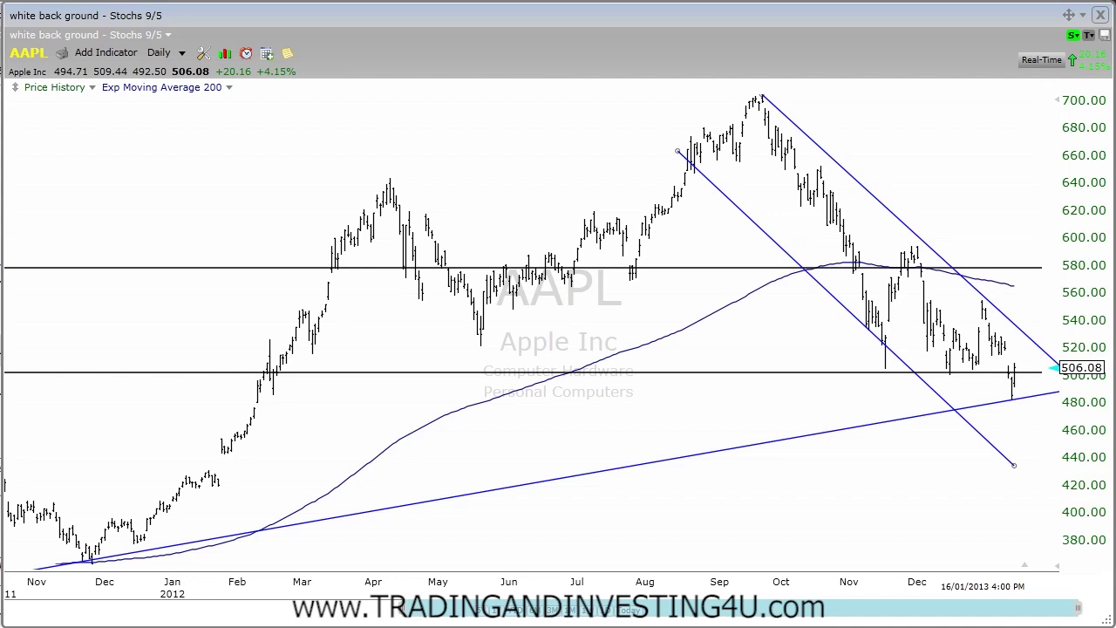
Step: Set the chart interval to Weekly, showing AAPL from 2007 to January 2013
click(159, 53)
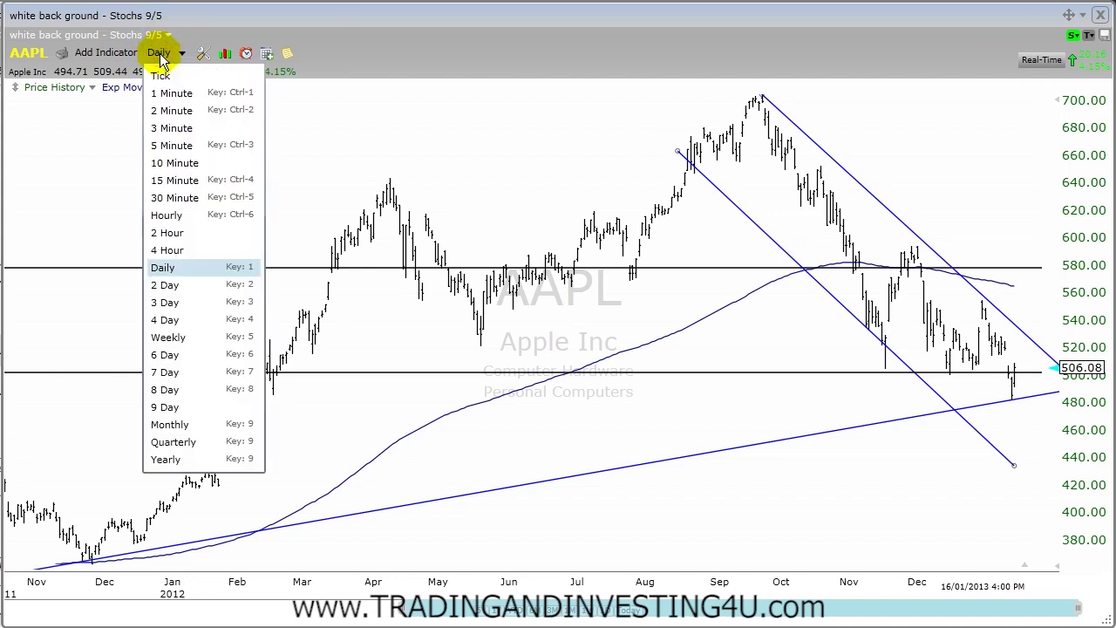
click(170, 337)
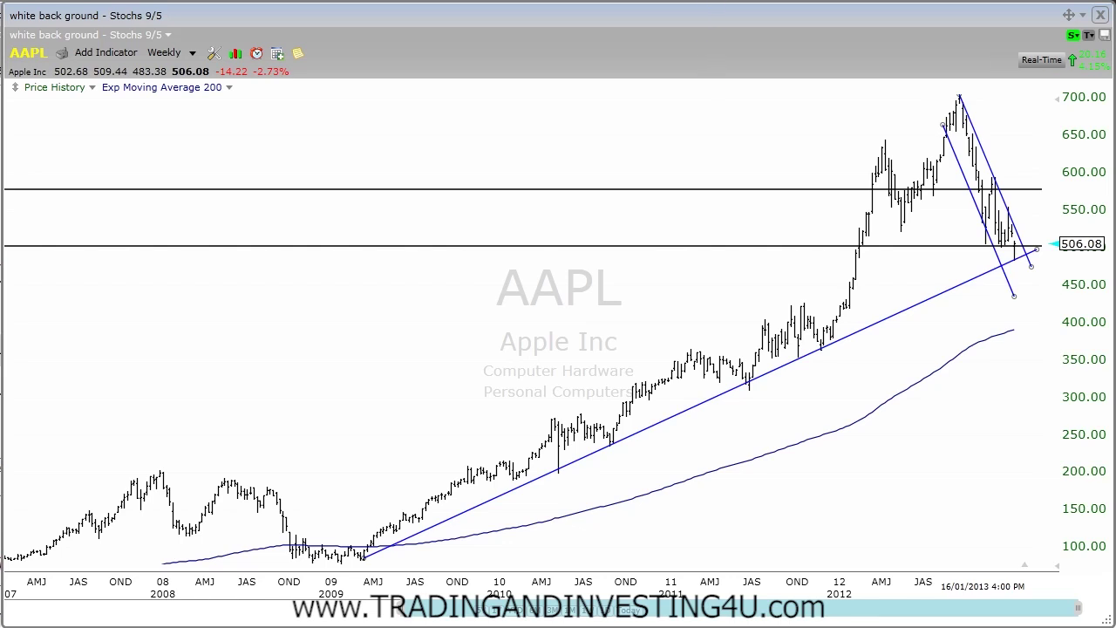
click(183, 54)
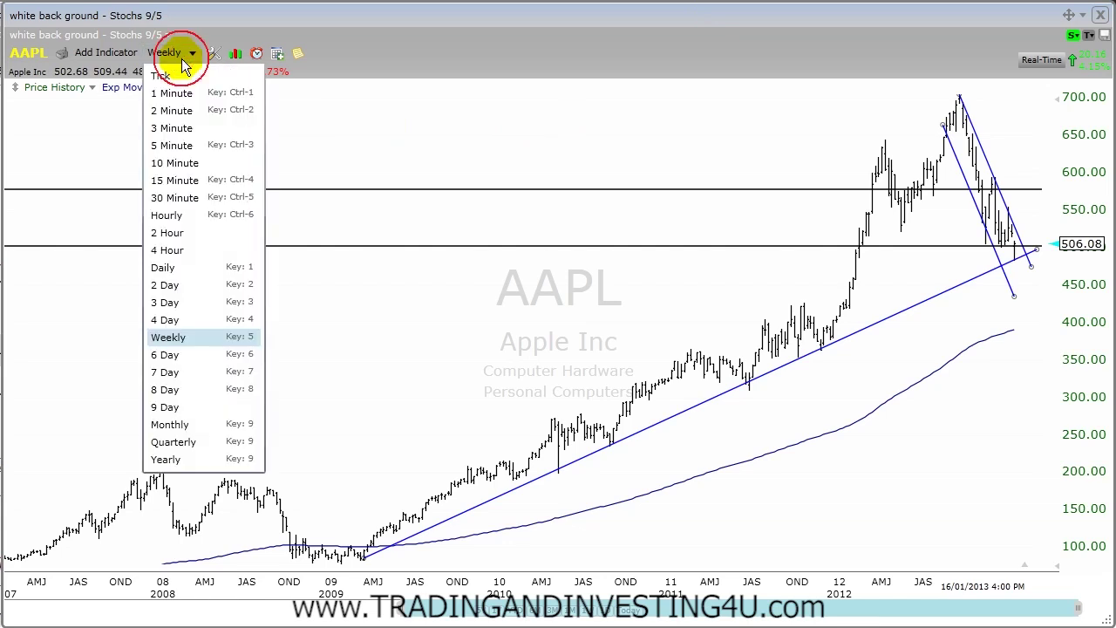
Step: Return to Daily bars, select the falling trendline, zoom in, and circle the bars near 530
click(163, 269)
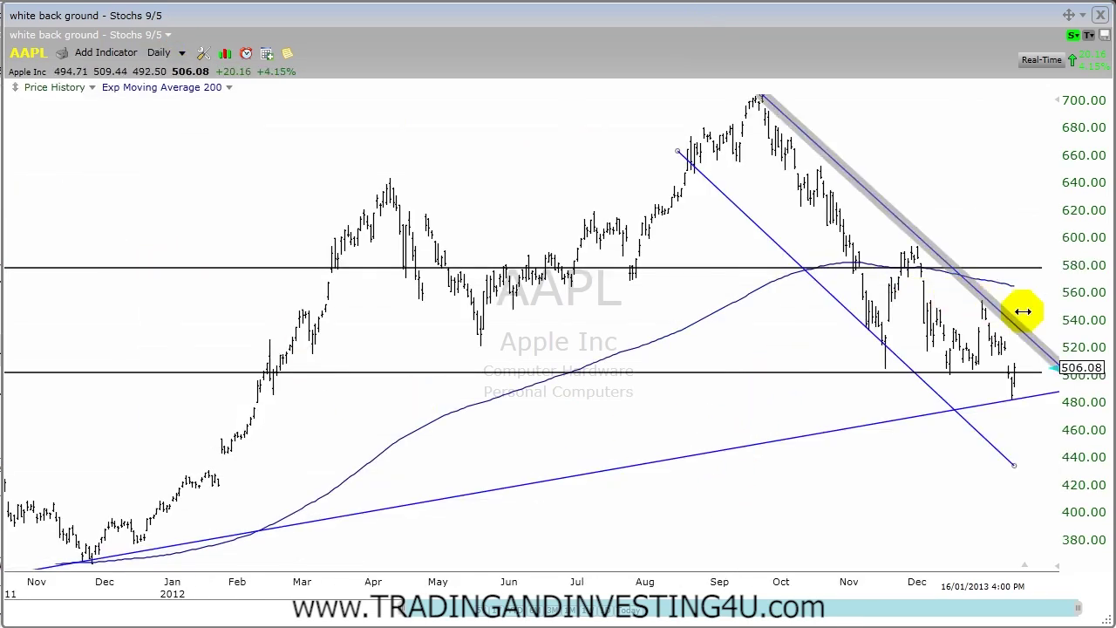
click(1042, 359)
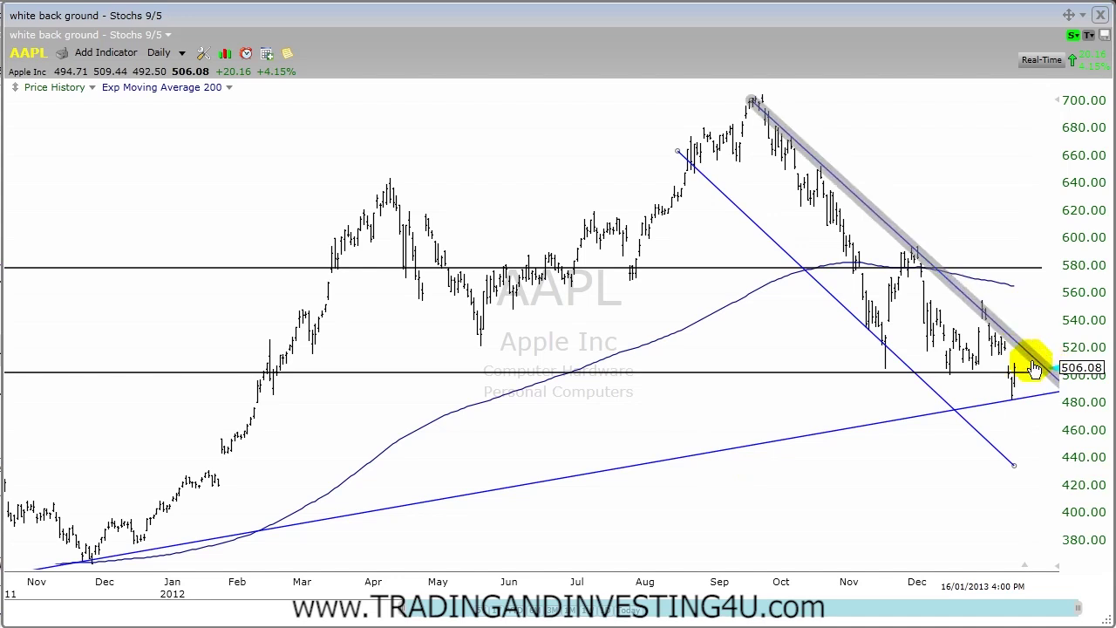
scroll(610, 420, up, 10)
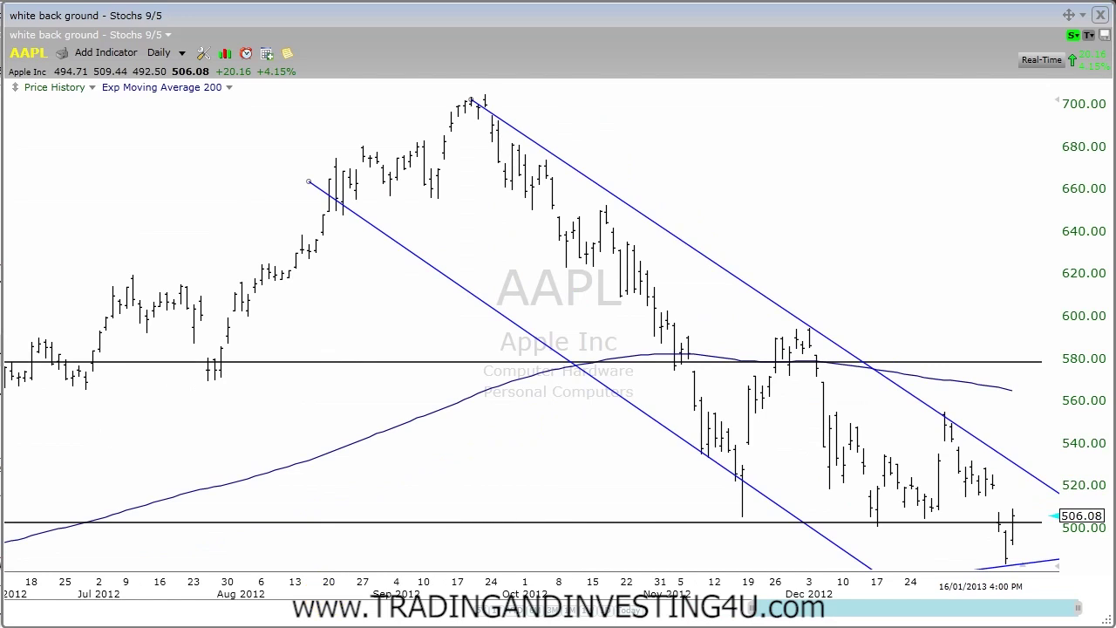
drag(953, 438, 980, 483)
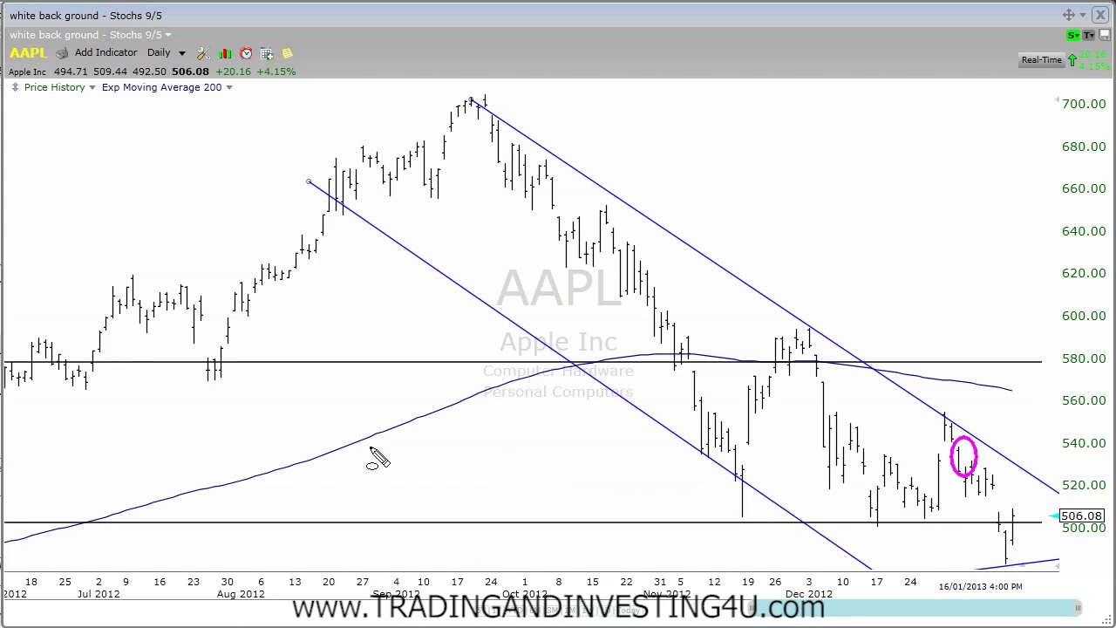
Step: Erase the magenta ellipse, zoom out to March 2012 onward, and inspect the latest bars' data
click(157, 541)
click(456, 523)
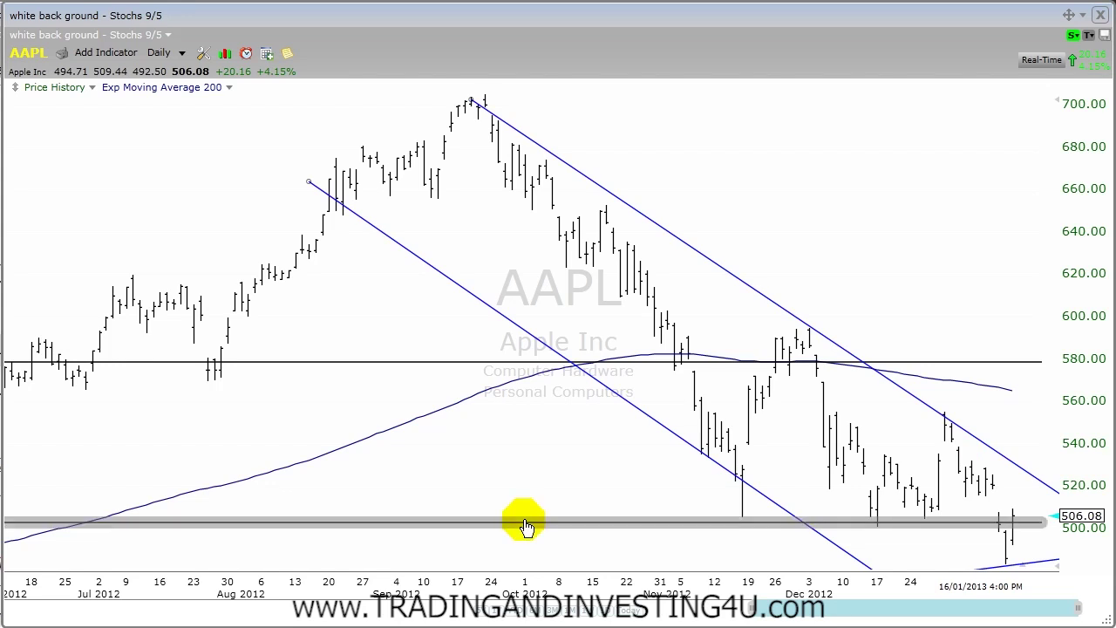
click(533, 480)
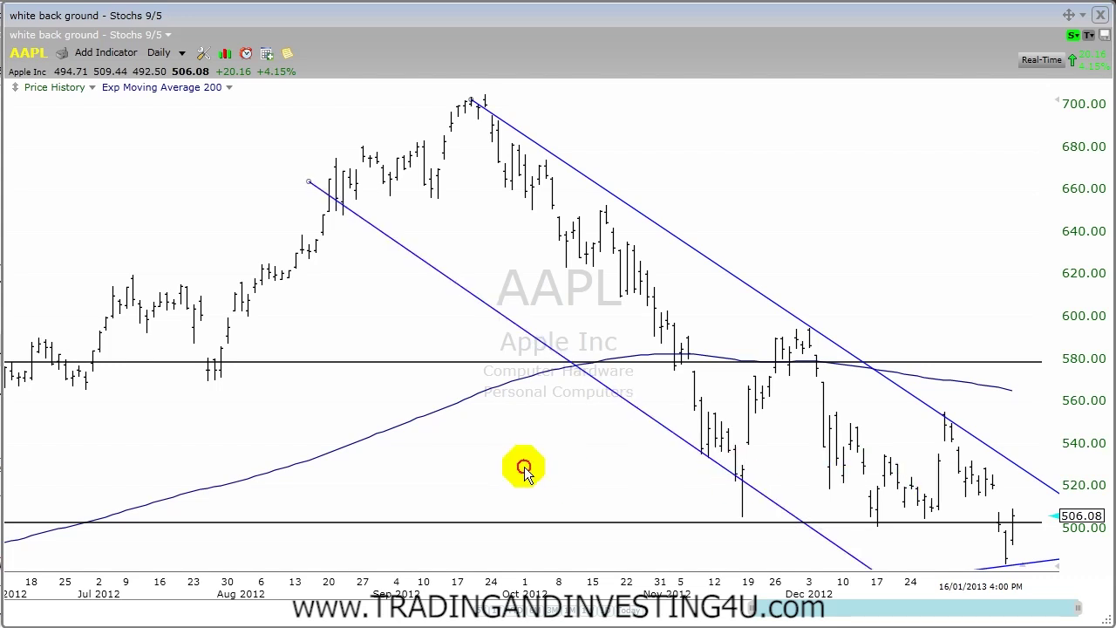
scroll(521, 471, down, 4)
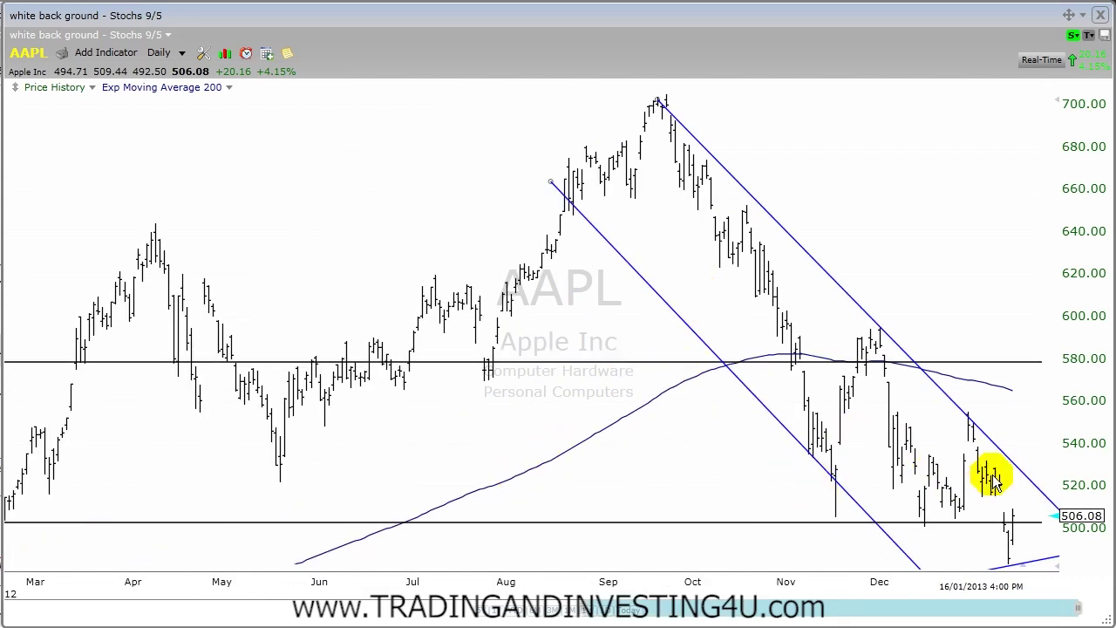
drag(997, 485, 1012, 558)
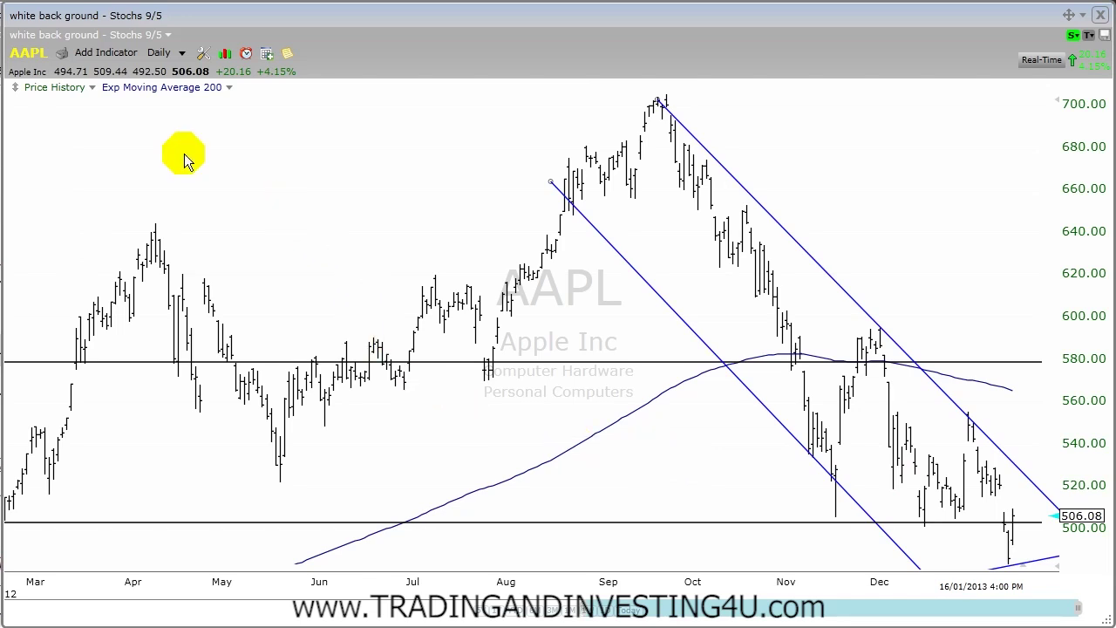
Step: Switch the chart to Weekly bars and zoom out
click(167, 53)
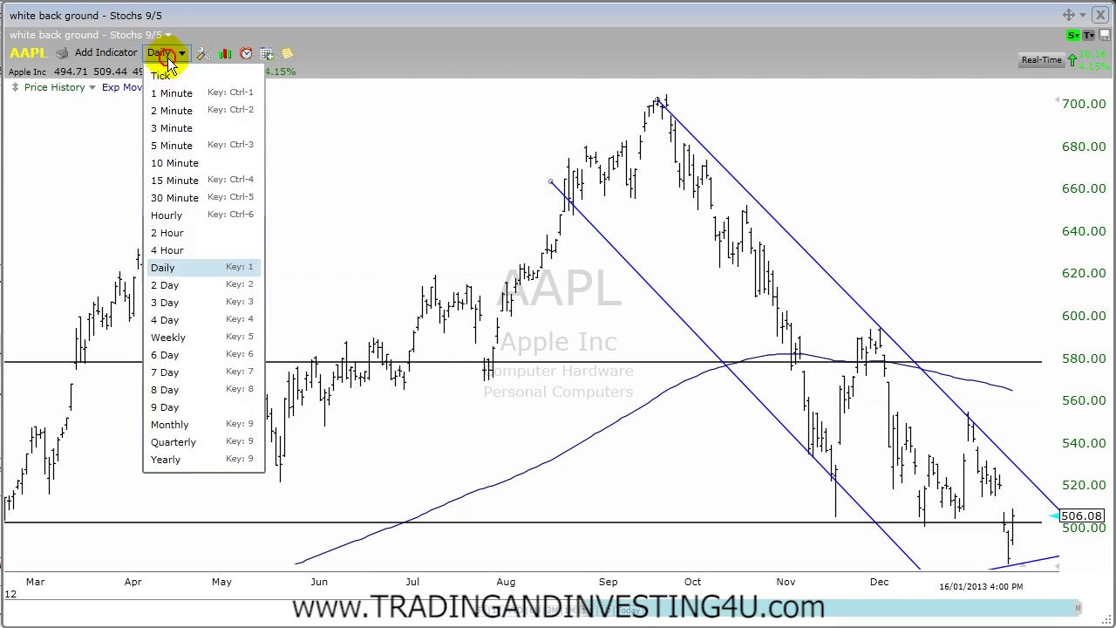
click(169, 338)
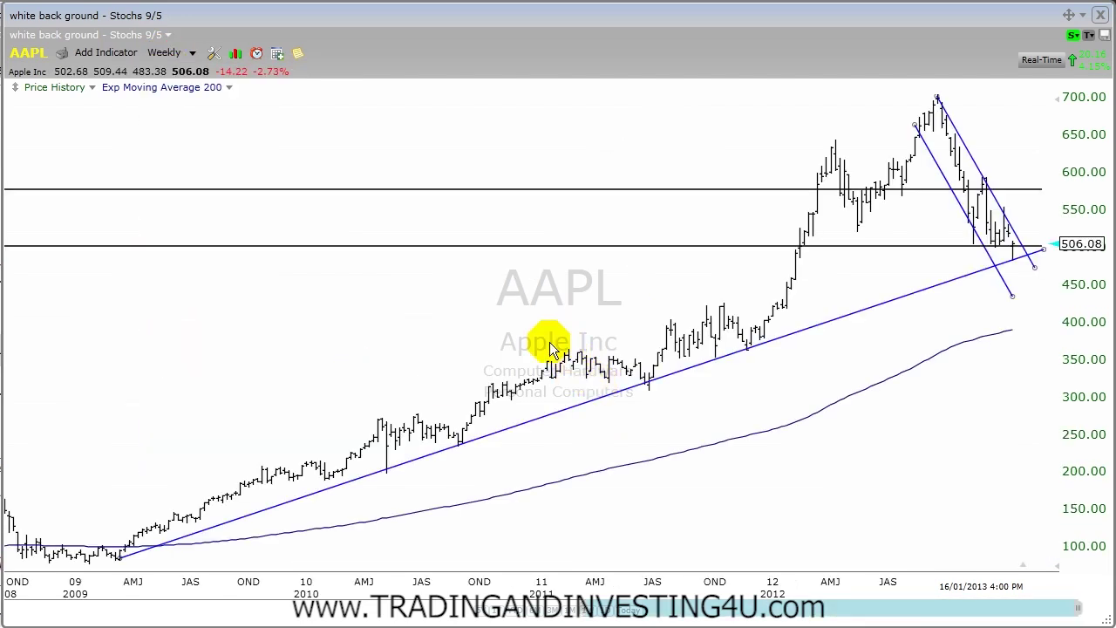
scroll(539, 340, down, 5)
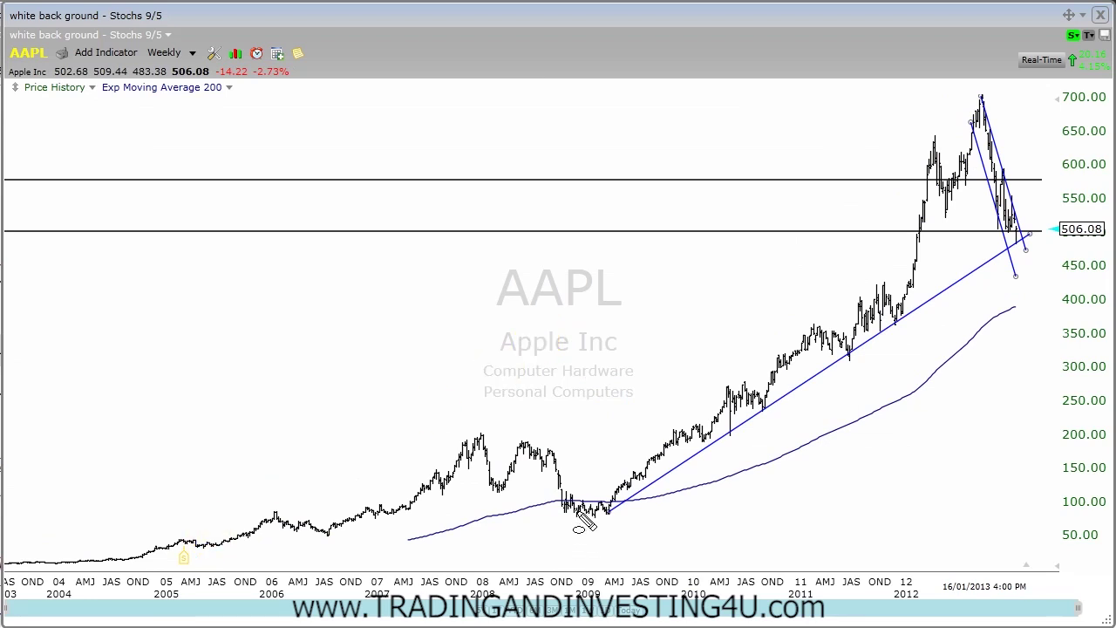
Step: Circle the 2009 low in magenta, erase it, and zoom in on 2009–2013
drag(593, 503, 625, 525)
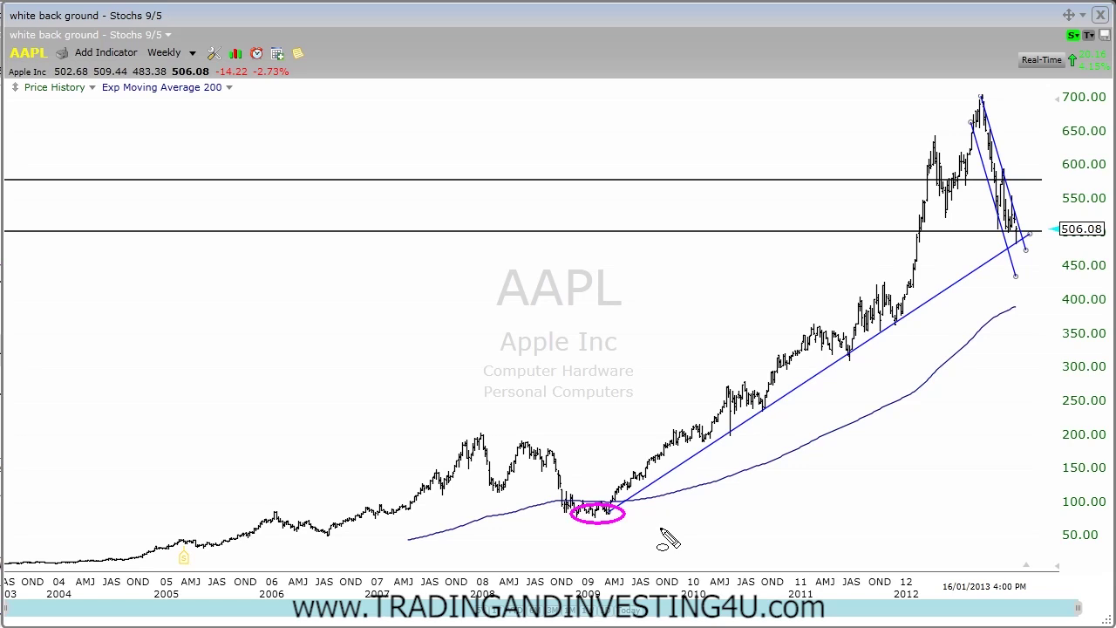
click(695, 512)
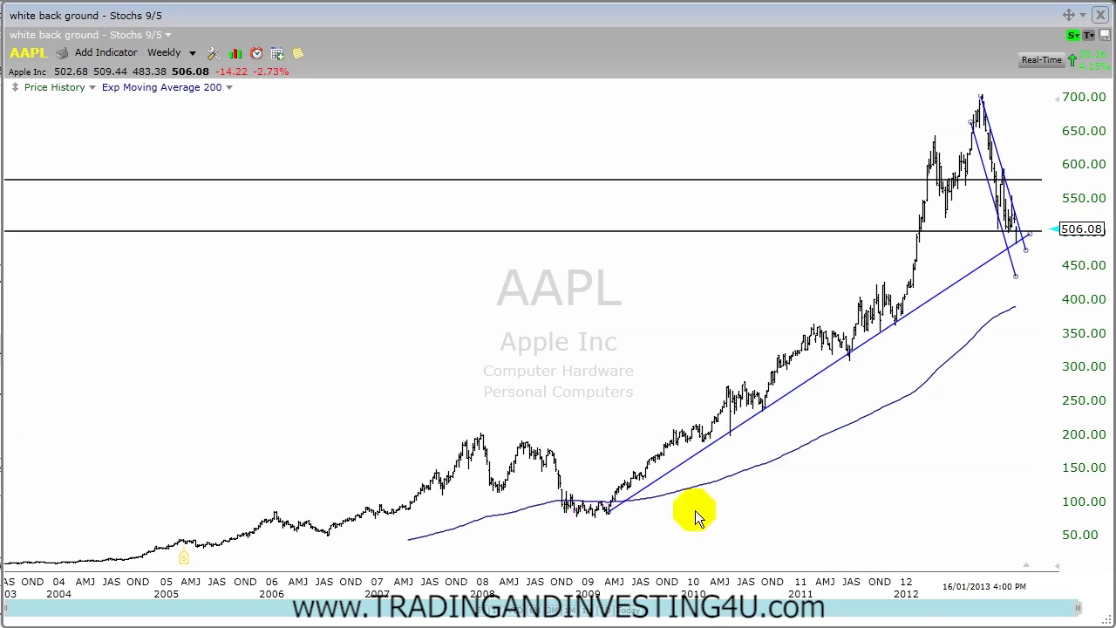
scroll(705, 504, up, 5)
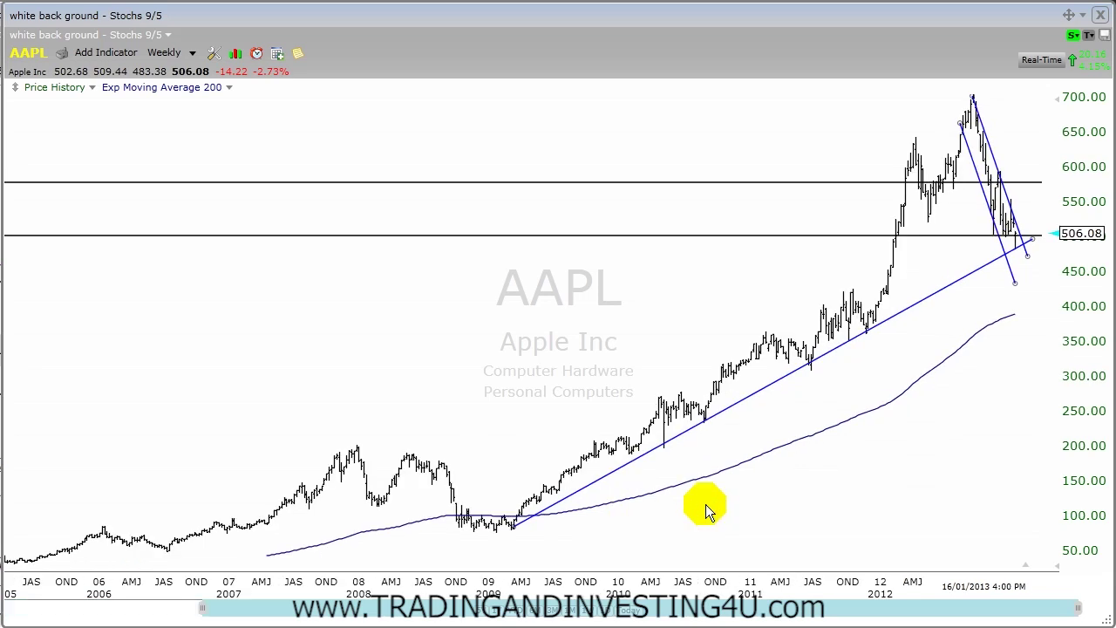
scroll(706, 504, up, 1)
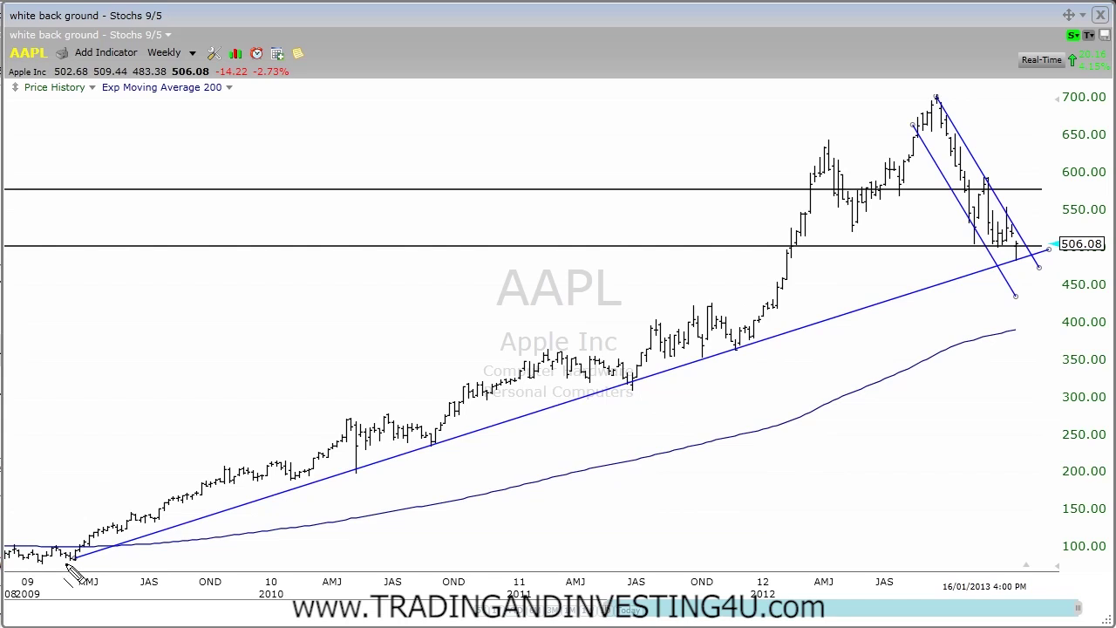
Step: Highlight the 2009 uptrend line in green, circle its touch points, and trace the 2012 rally
mouse_move(73, 556)
mouse_down()
mouse_move(439, 446)
mouse_move(476, 455)
mouse_move(652, 394)
mouse_move(643, 389)
mouse_move(881, 370)
mouse_move(1101, 240)
mouse_up()
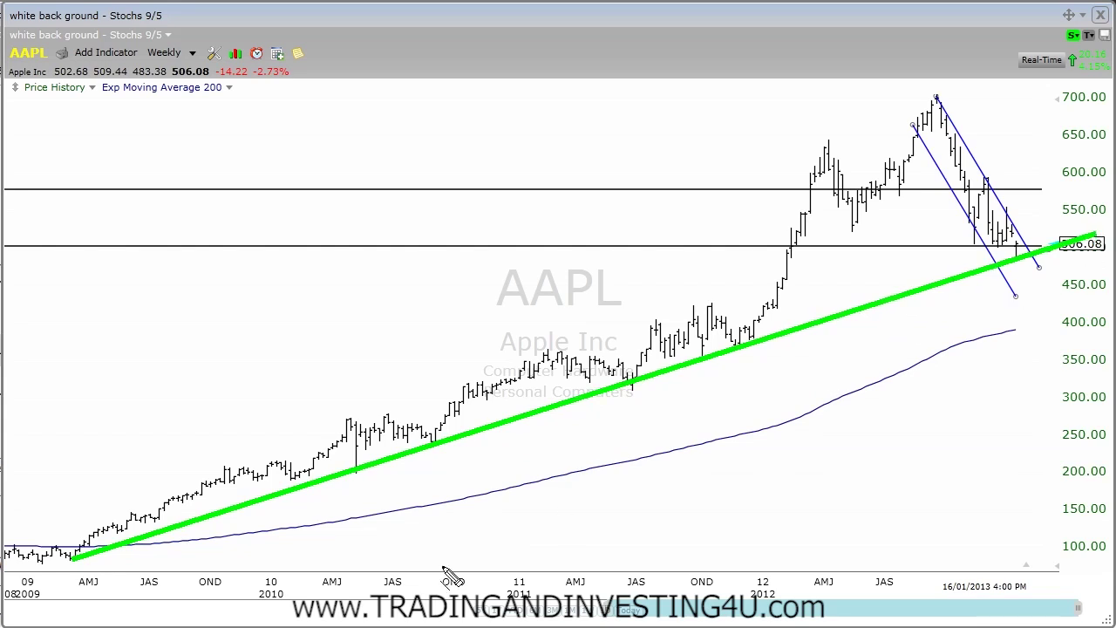
drag(61, 549, 89, 562)
drag(346, 460, 375, 471)
drag(422, 435, 450, 445)
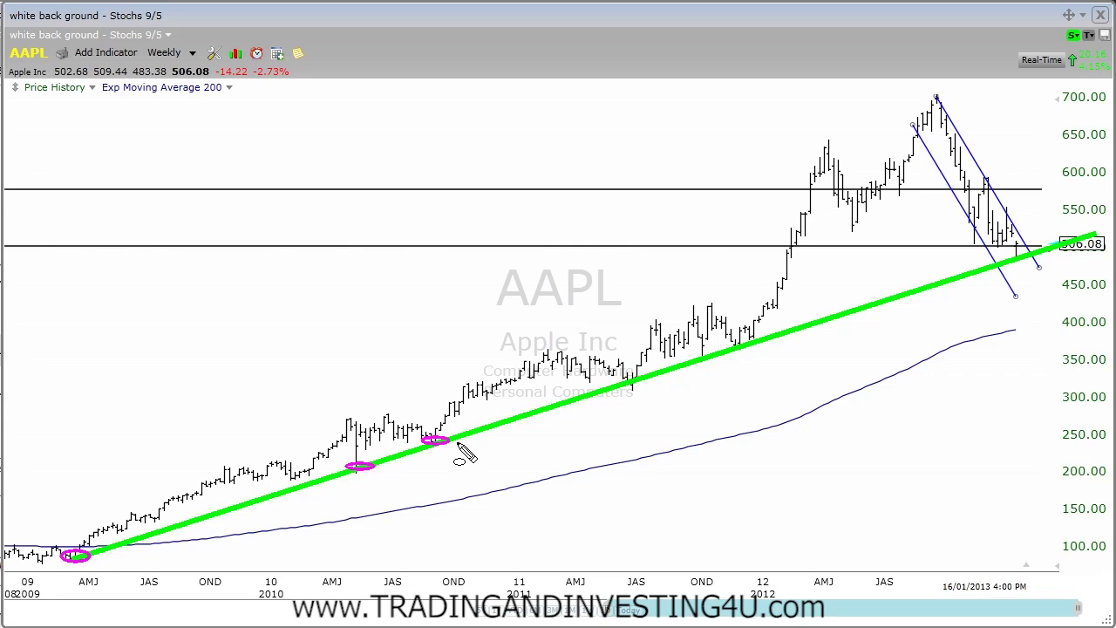
drag(616, 373, 651, 391)
mouse_move(695, 351)
mouse_down()
mouse_move(722, 361)
mouse_move(776, 351)
mouse_up()
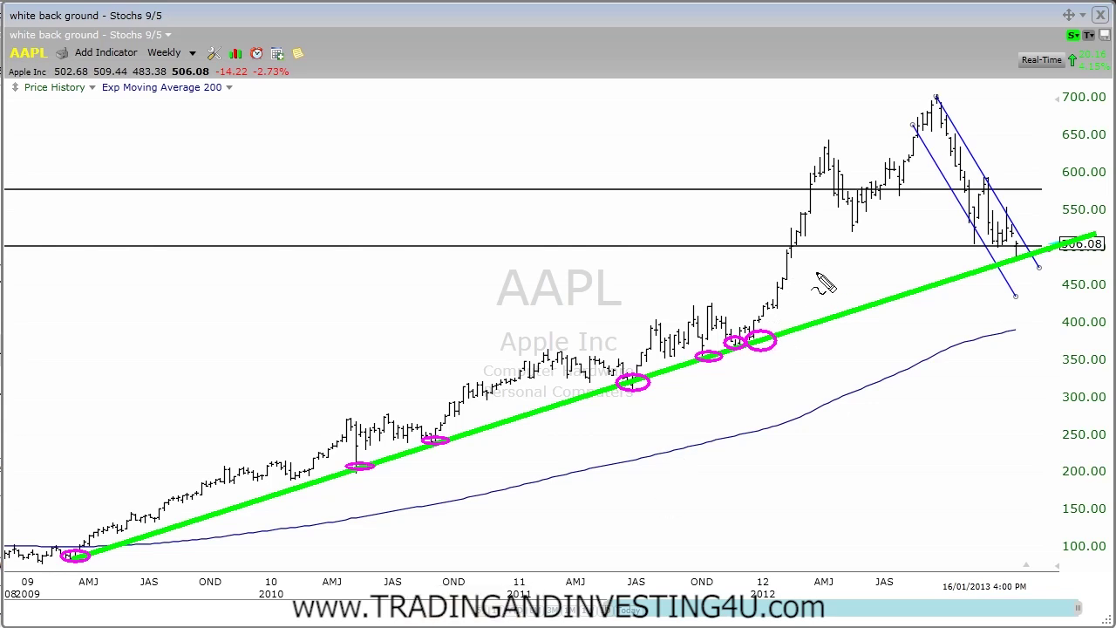
mouse_move(760, 325)
mouse_down()
mouse_move(821, 167)
mouse_move(850, 187)
mouse_move(916, 136)
mouse_up()
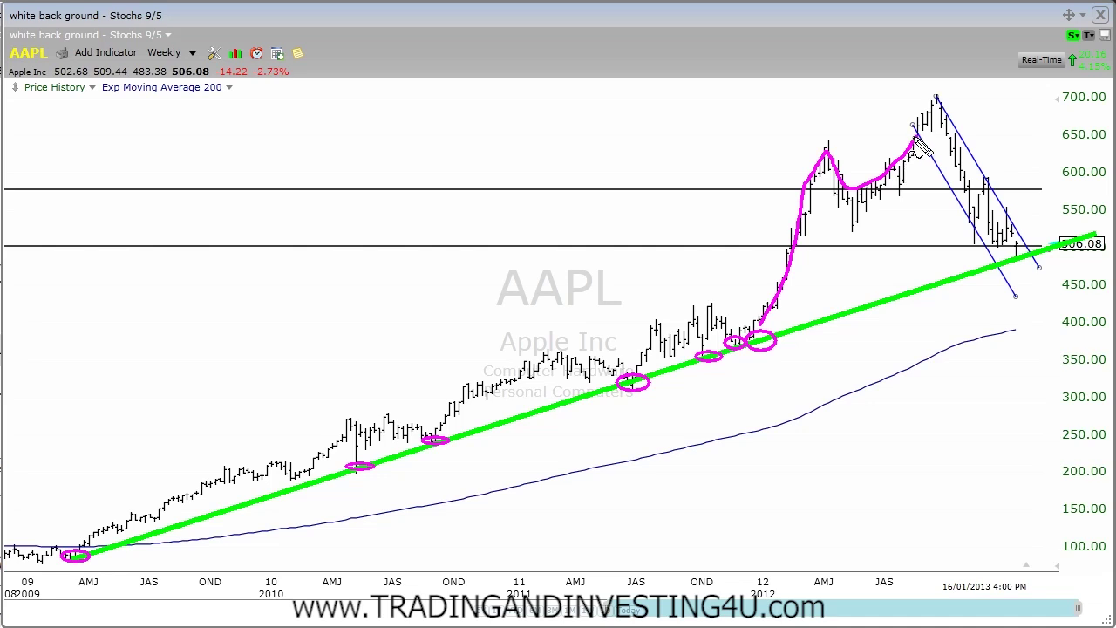
Step: Extend the magenta curve to the 2012 peak and draw arrows at trendline touches and latest bars
drag(915, 138, 936, 106)
mouse_move(96, 454)
mouse_down()
mouse_move(68, 555)
mouse_move(36, 517)
mouse_up()
drag(419, 497, 389, 494)
mouse_move(1030, 359)
mouse_down()
mouse_move(1024, 266)
mouse_move(1040, 287)
mouse_move(1017, 286)
mouse_move(1022, 262)
mouse_up()
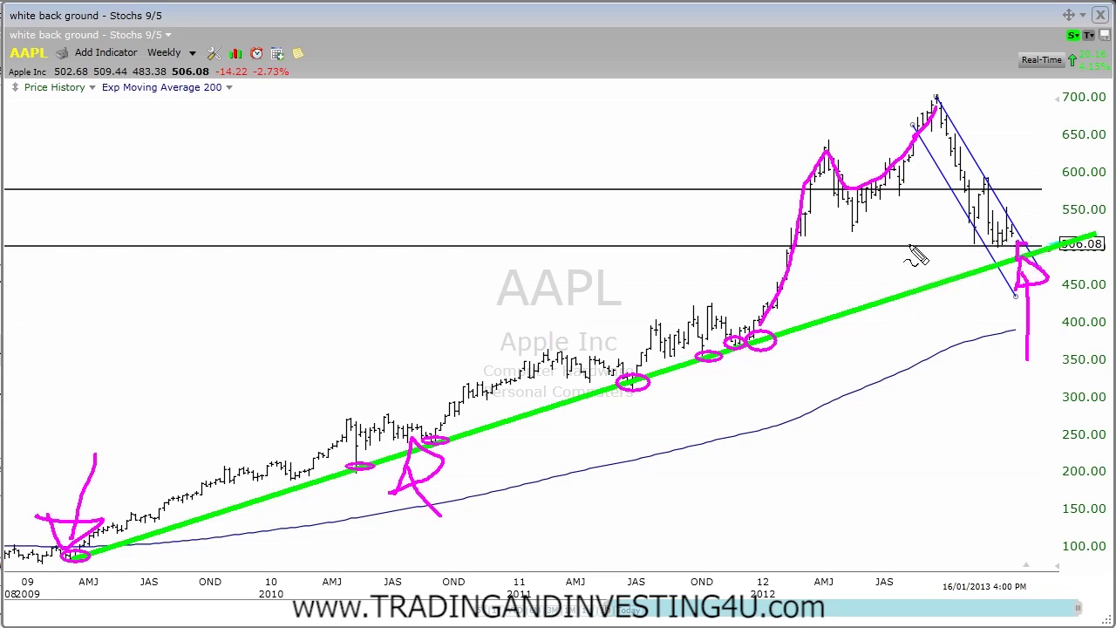
mouse_move(948, 377)
mouse_down()
mouse_move(999, 245)
mouse_move(1027, 232)
mouse_move(1019, 254)
mouse_move(1010, 234)
mouse_move(928, 408)
mouse_move(957, 377)
mouse_move(927, 408)
mouse_up()
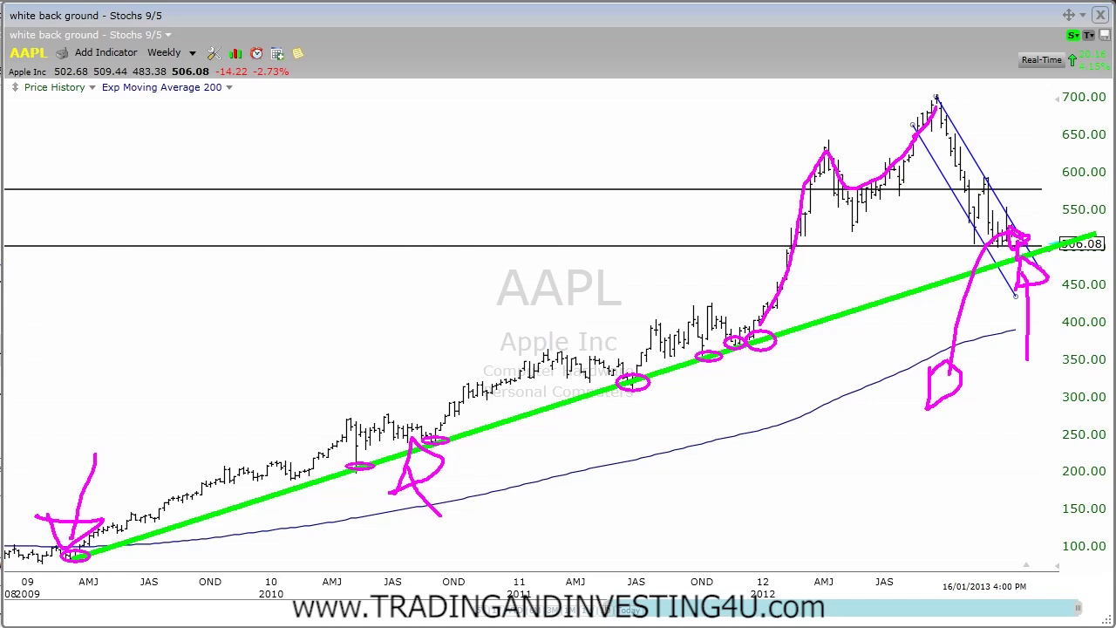
drag(703, 119, 712, 141)
Step: Clear the pen markings and show Daily bars from December 2011 to January 2013
key(Escape)
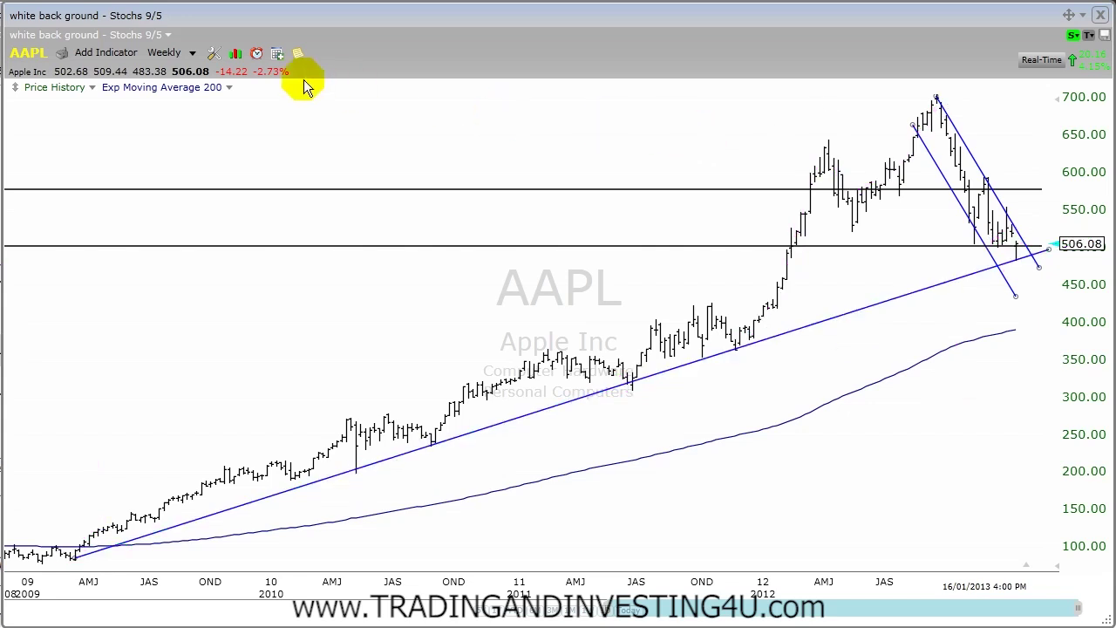
click(170, 52)
click(169, 264)
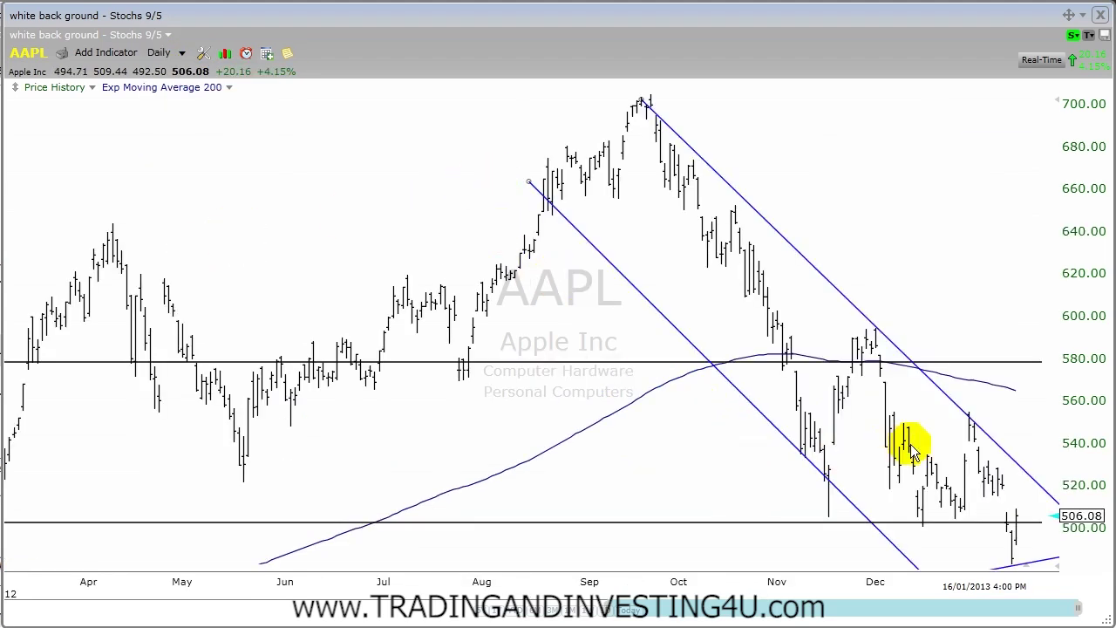
scroll(910, 444, down, 3)
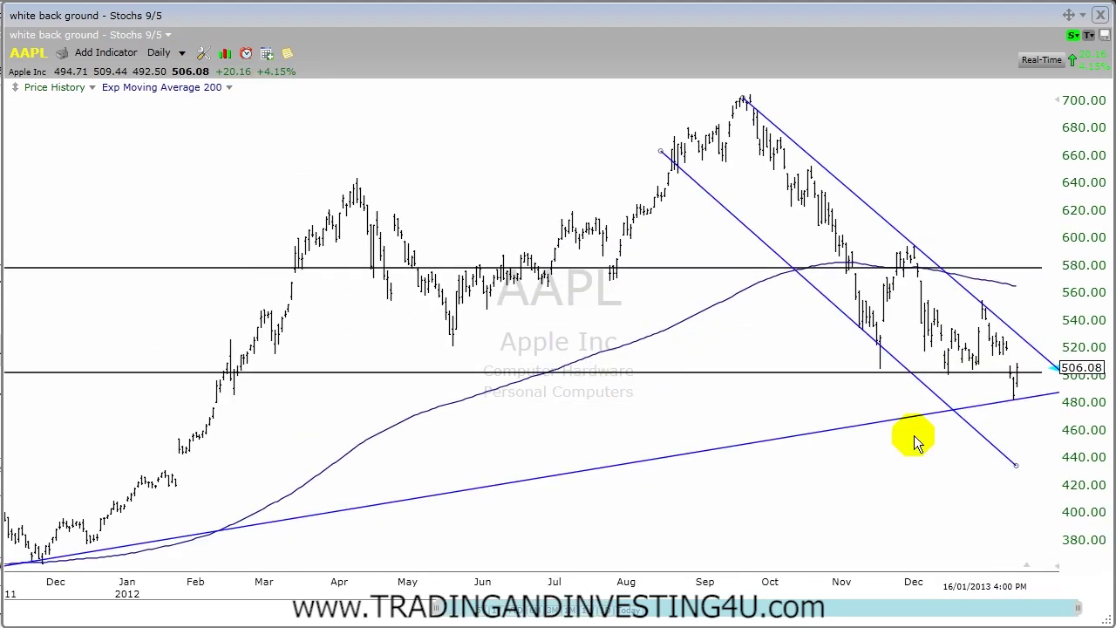
Step: Read the price values of the latest bars and the December bars
click(1011, 363)
drag(1012, 367, 1016, 388)
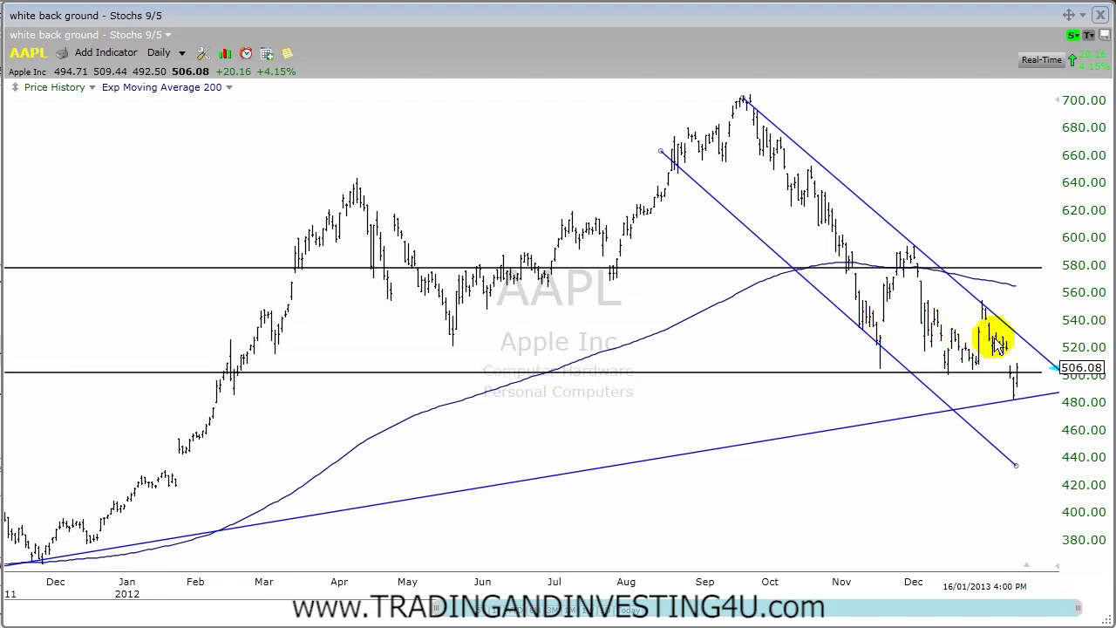
drag(999, 341, 1013, 402)
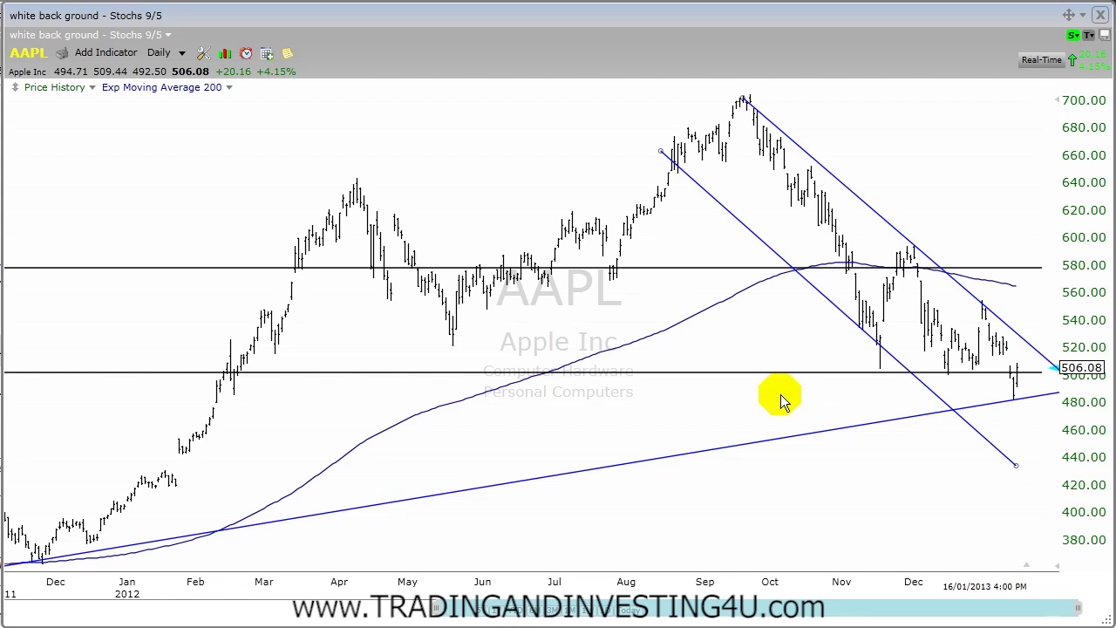
Step: Zoom in to April onward, circle the latest bars near 500, then erase the ellipse
scroll(780, 394, up, 5)
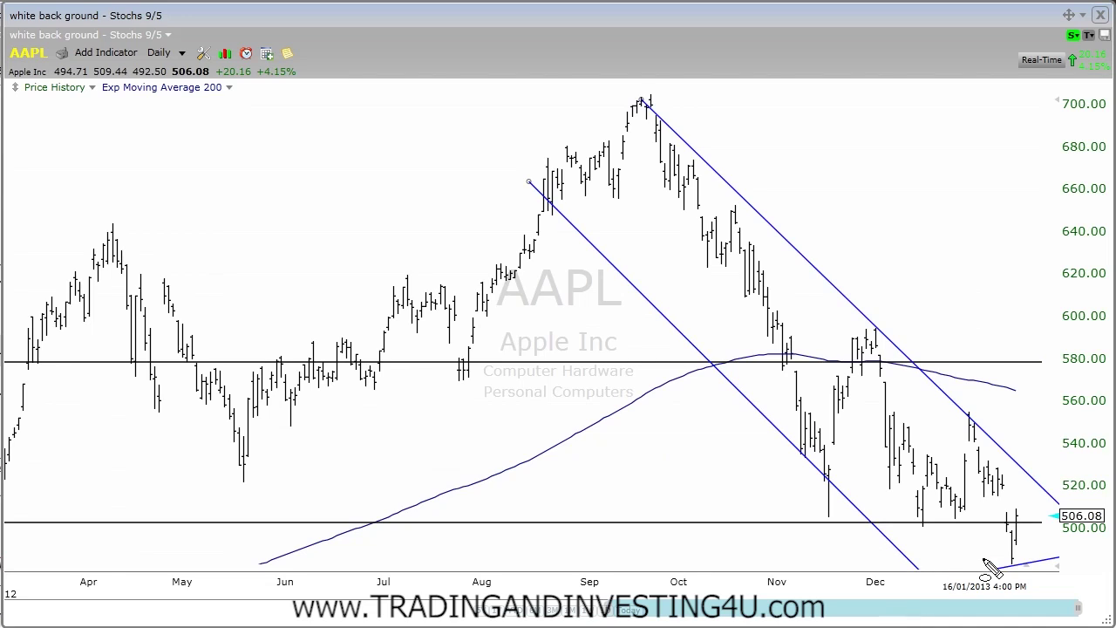
mouse_move(1013, 521)
mouse_down()
mouse_move(1002, 563)
mouse_move(1020, 519)
mouse_up()
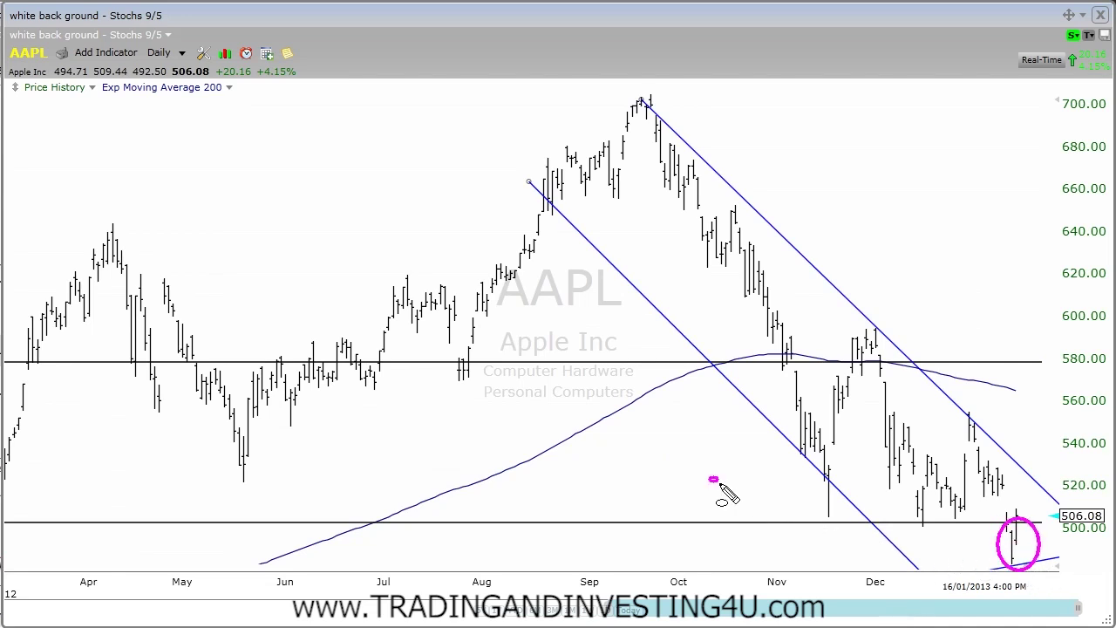
key(Escape)
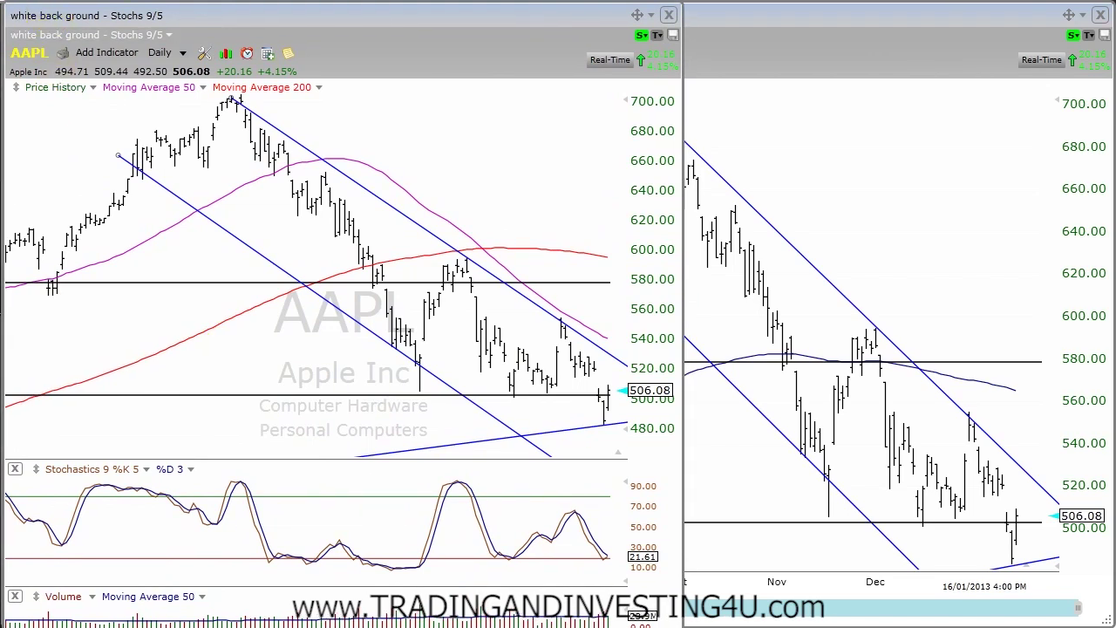
Step: Resize the two AAPL chart windows side by side and zoom the right 200 EMA chart to July–January
drag(679, 623, 620, 623)
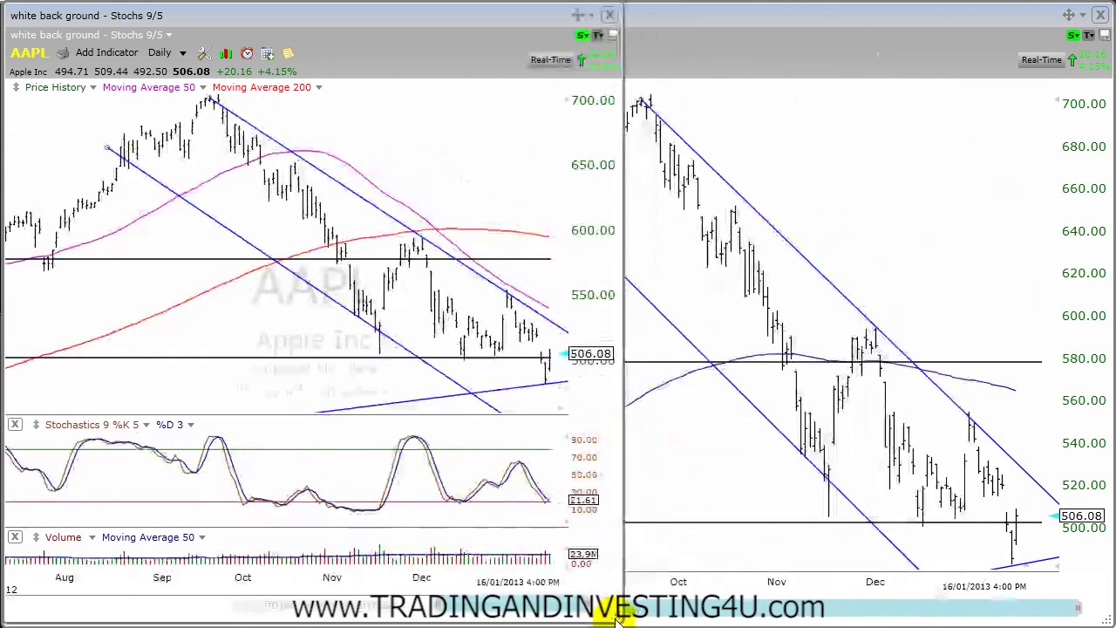
click(660, 460)
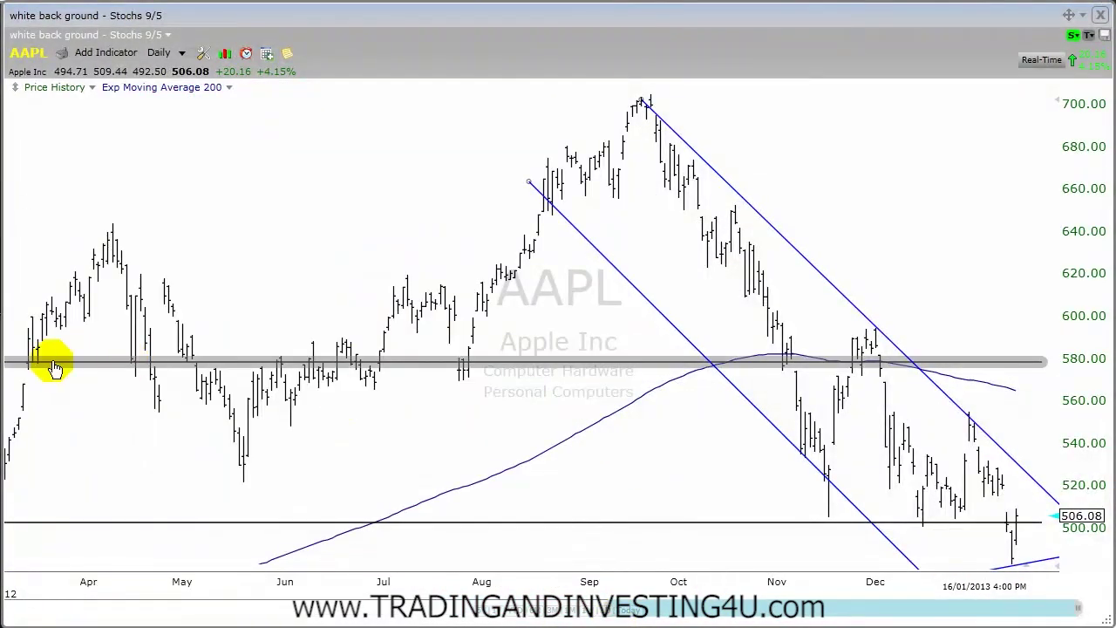
drag(8, 361, 506, 401)
click(479, 221)
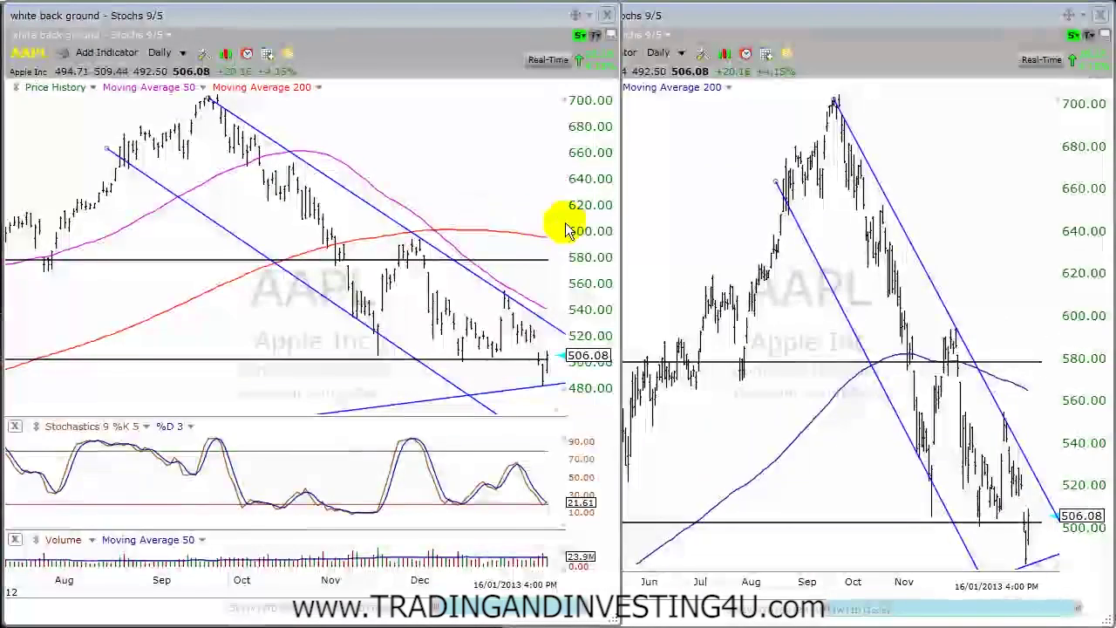
drag(572, 227, 509, 230)
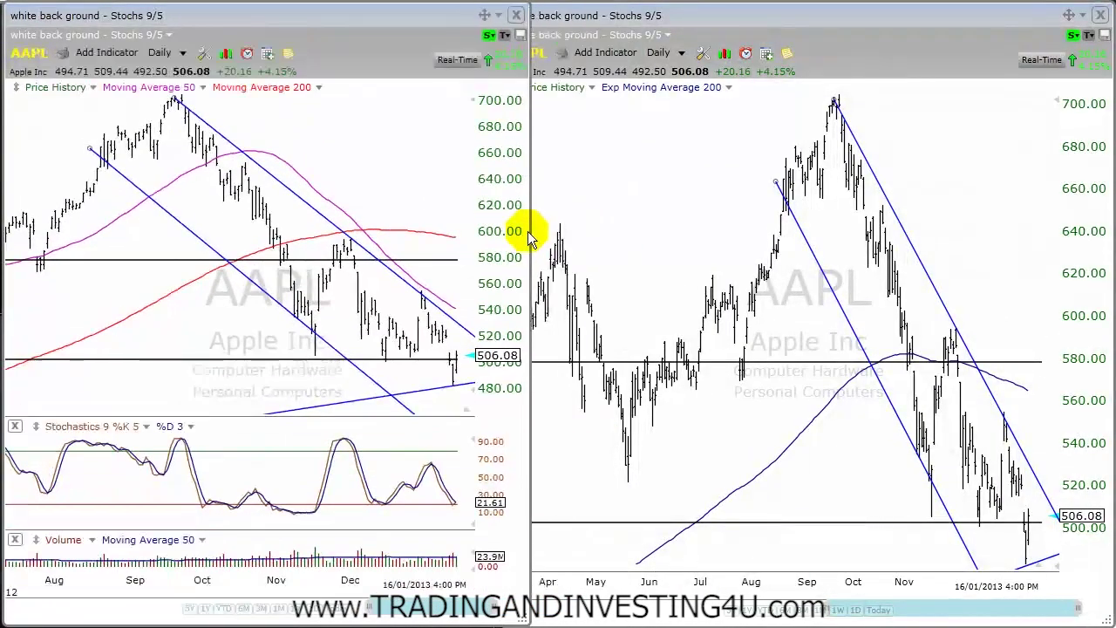
click(611, 212)
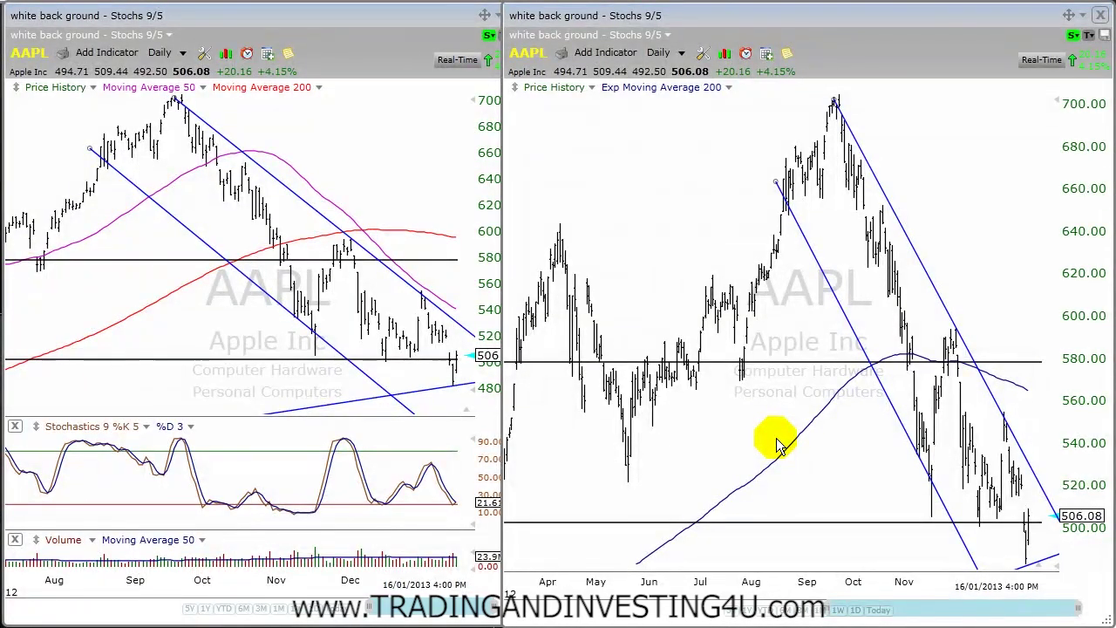
scroll(755, 448, up, 3)
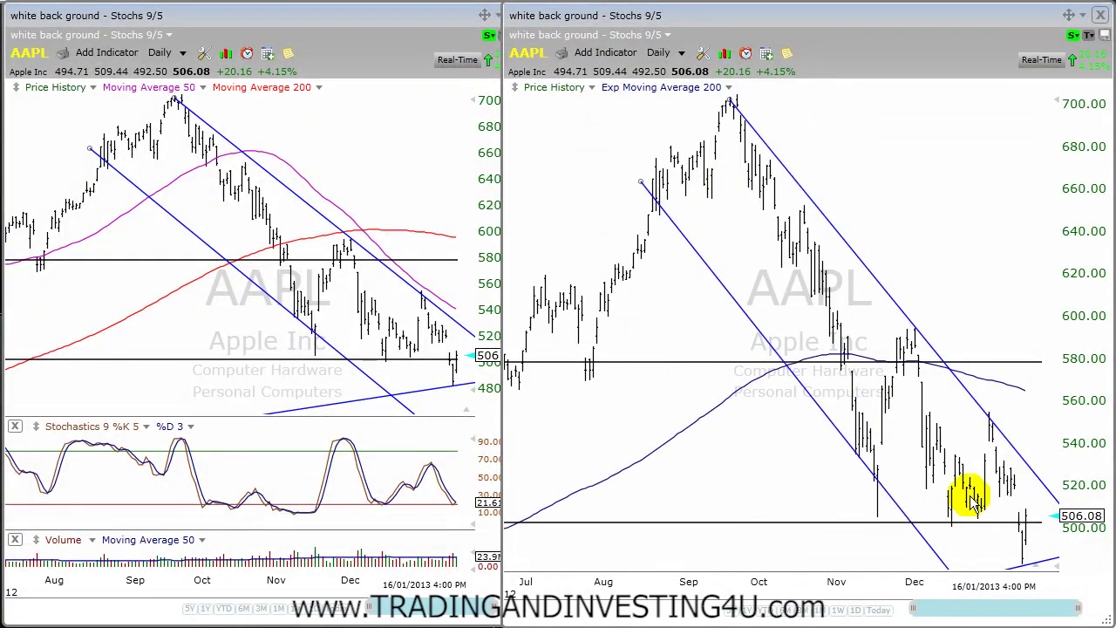
drag(506, 319, 531, 294)
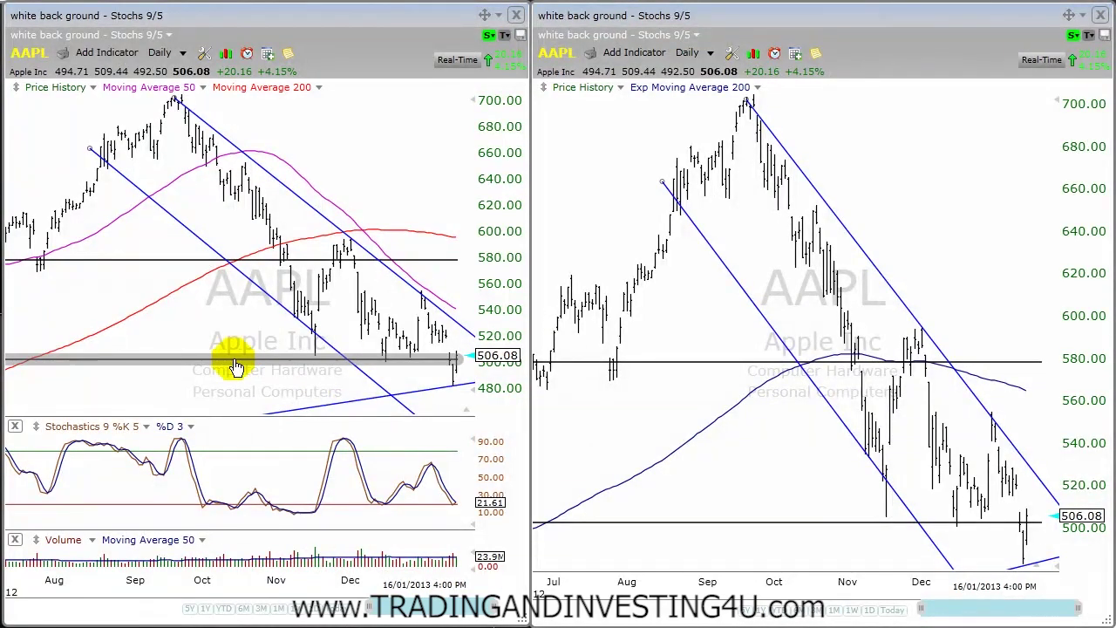
Step: Zoom the left chart, shrink its price panel to enlarge Volume, and check the latest bars
scroll(207, 317, up, 6)
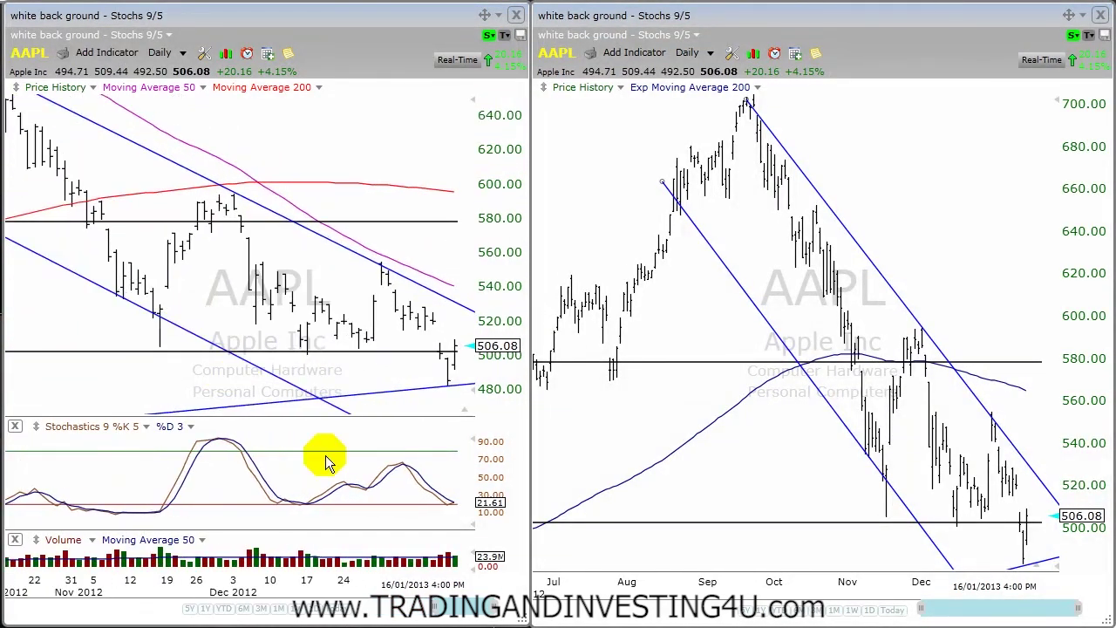
drag(407, 417, 407, 391)
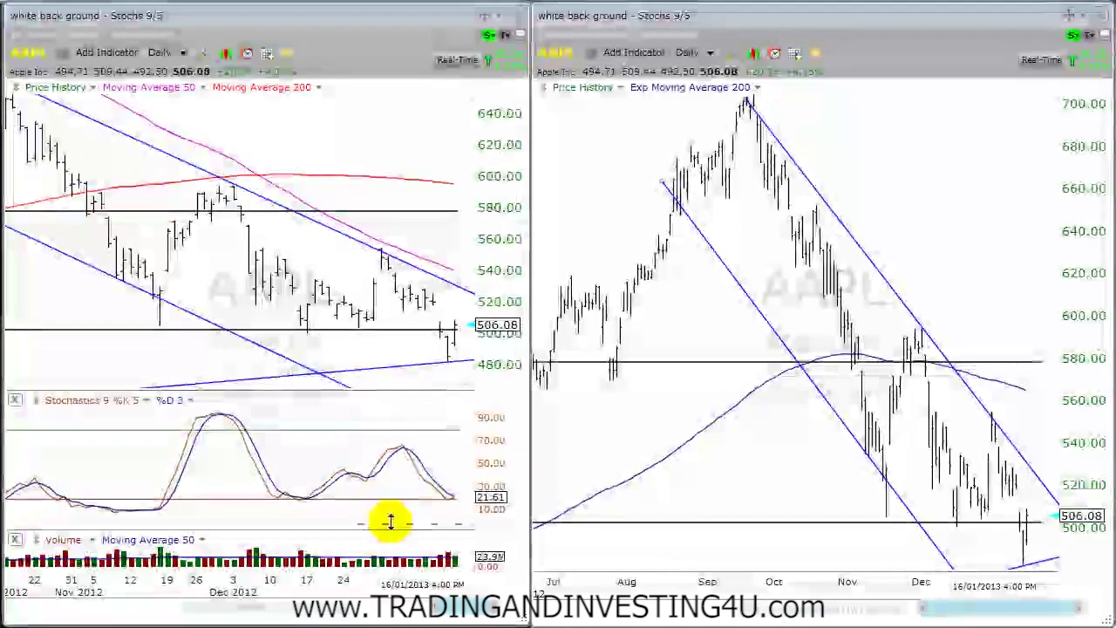
drag(391, 526, 386, 464)
click(443, 342)
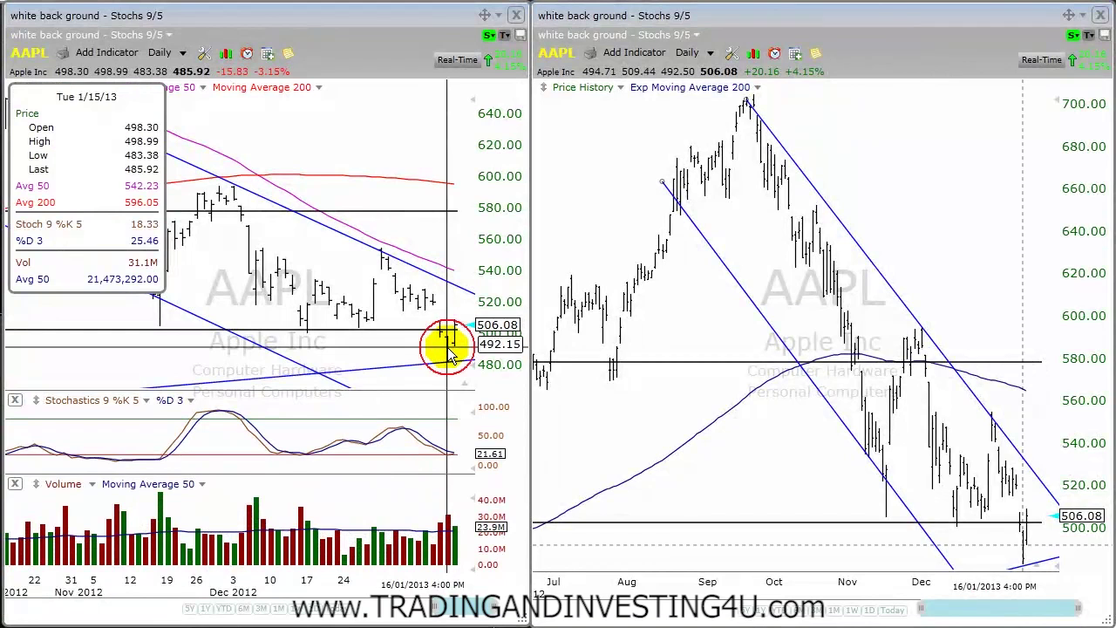
click(448, 526)
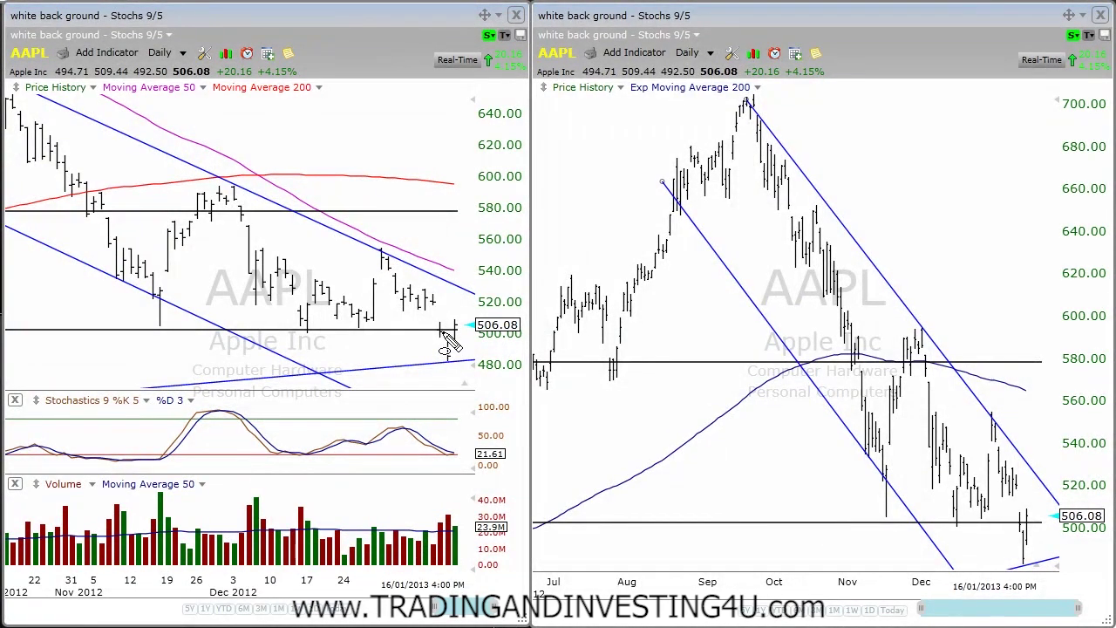
Step: Circle the latest price and volume bars, erase the marks, read the Tue 1/15/13 bar, zoom out
drag(446, 342, 448, 366)
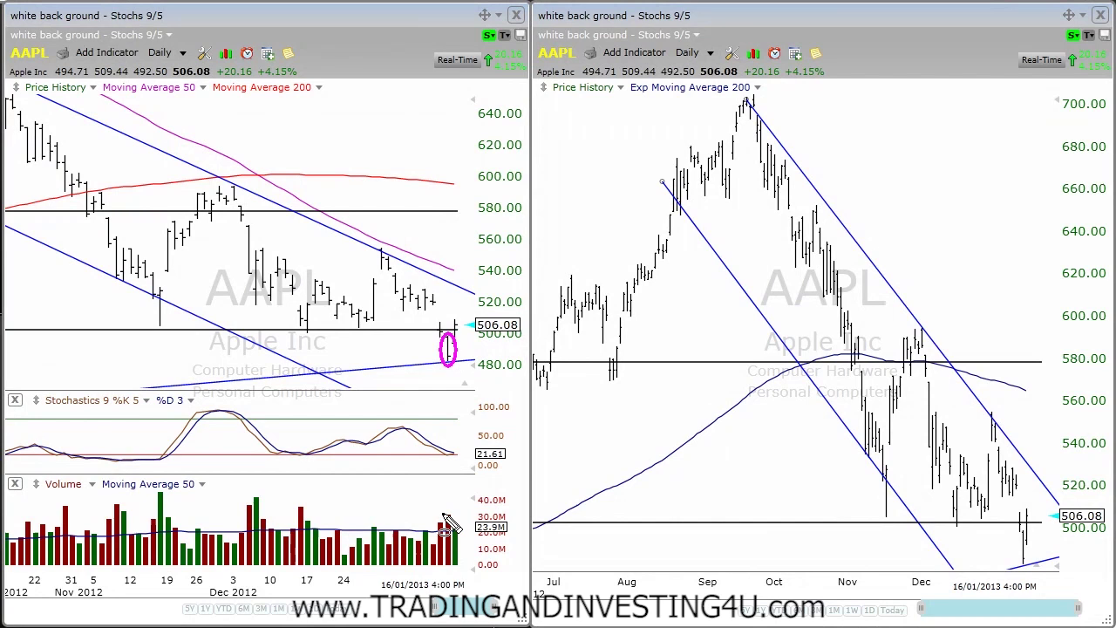
drag(442, 522, 455, 565)
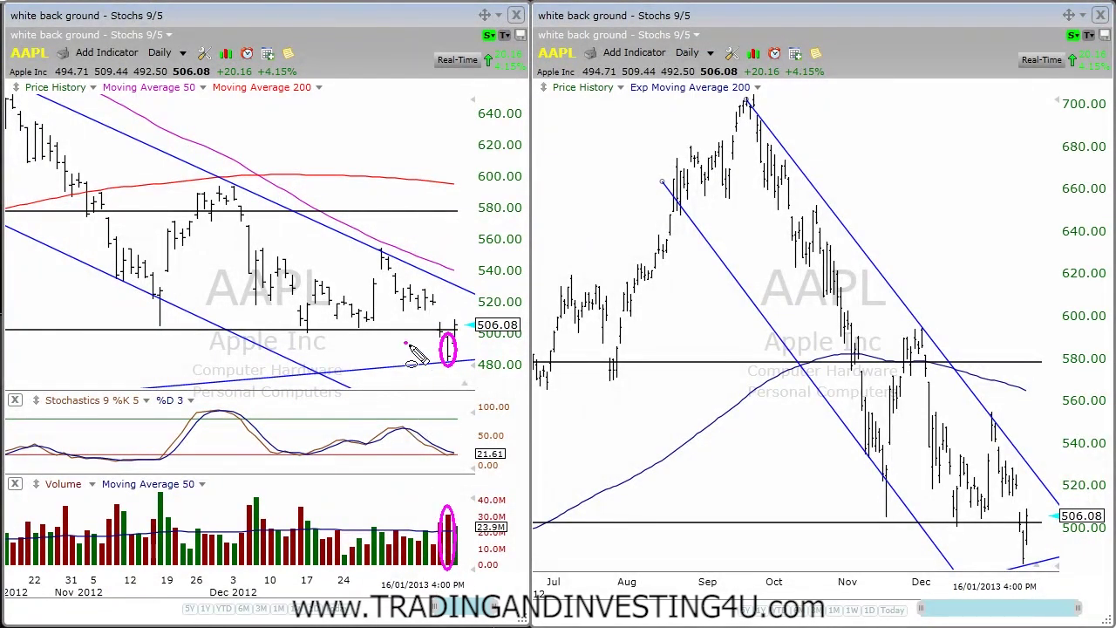
key(Escape)
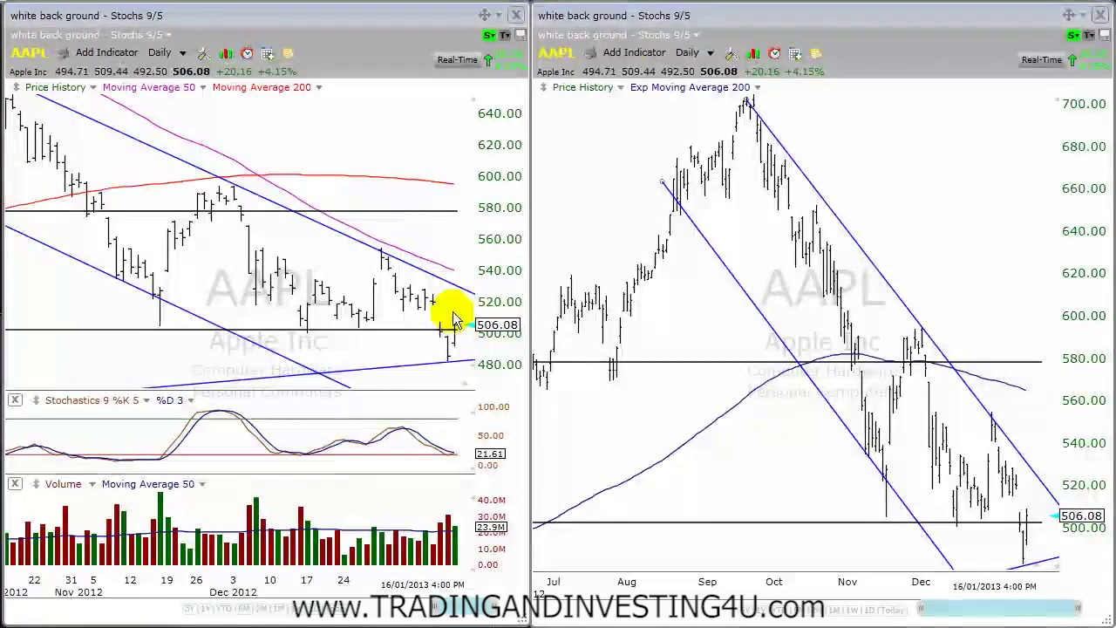
click(448, 358)
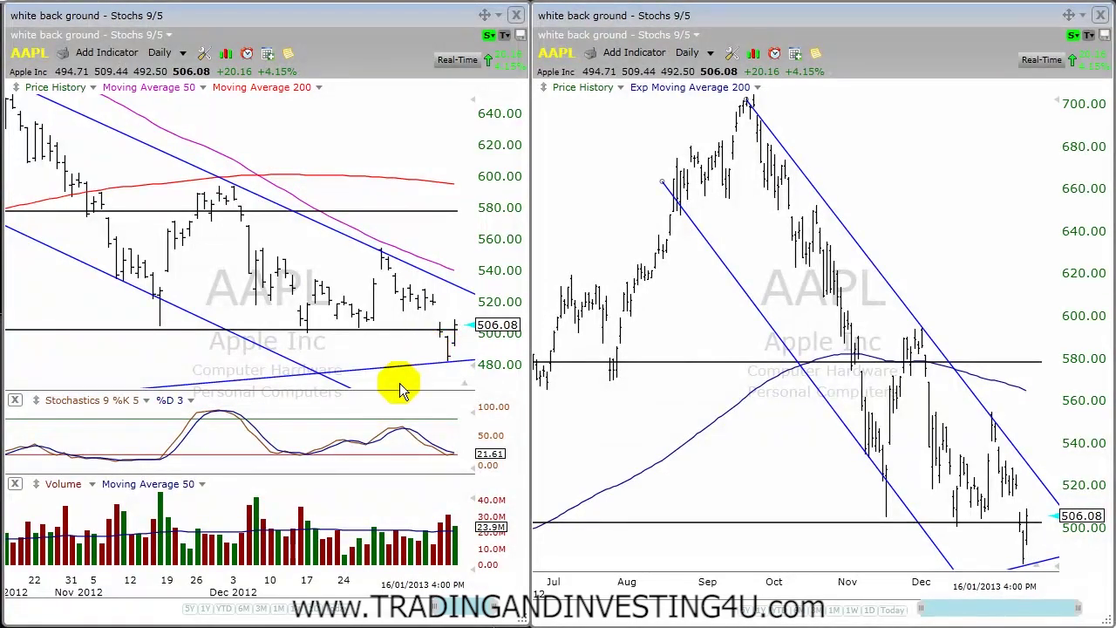
scroll(410, 383, down, 5)
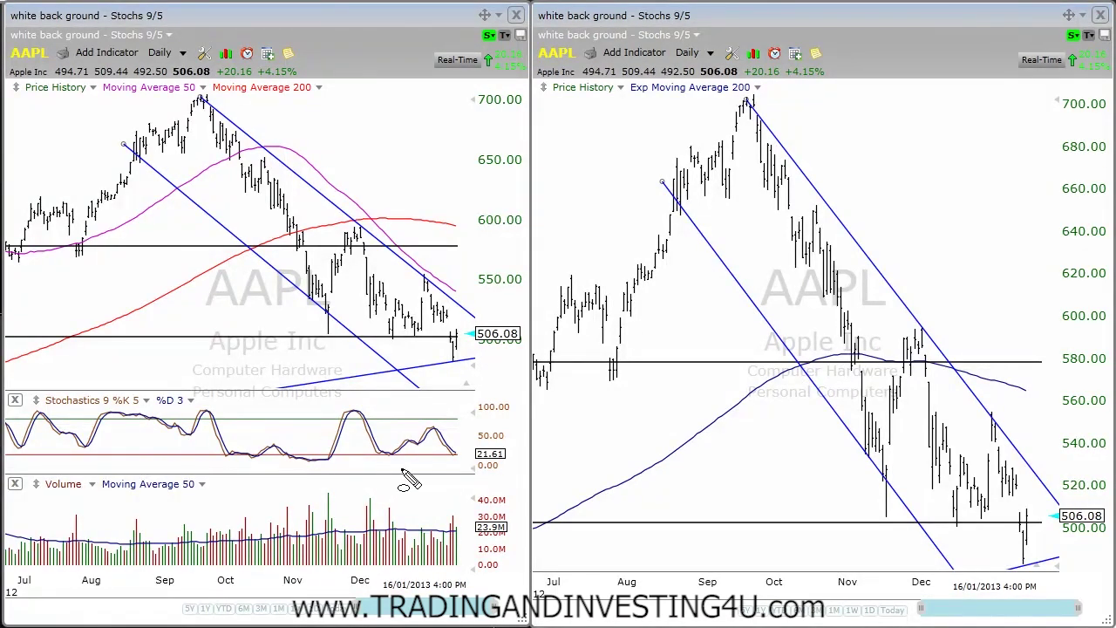
drag(443, 445, 465, 460)
drag(445, 340, 469, 373)
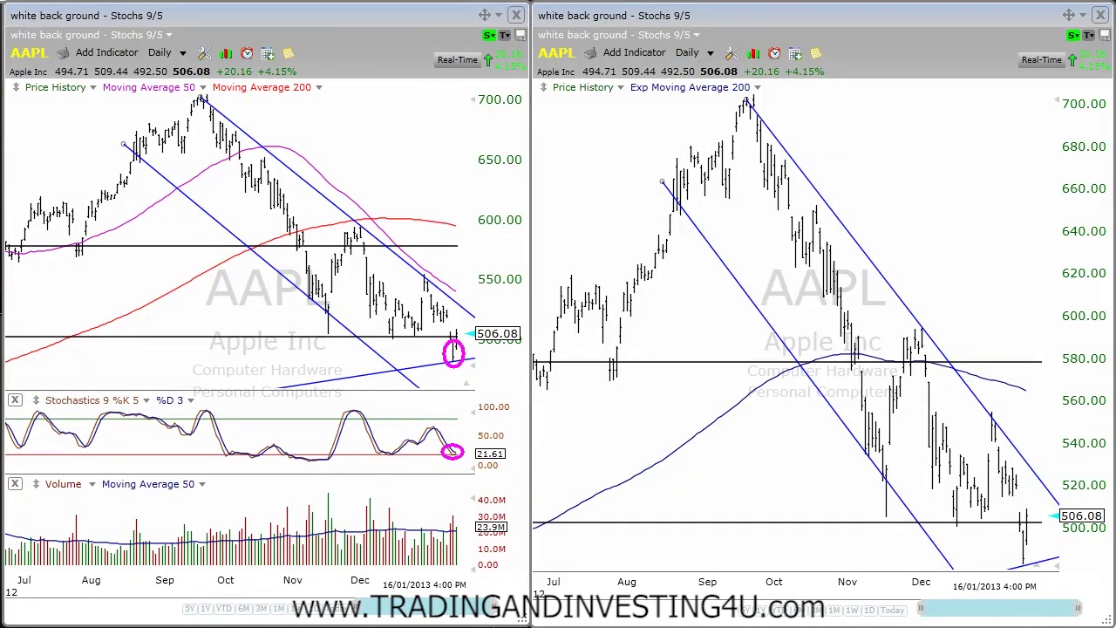
drag(482, 358, 256, 392)
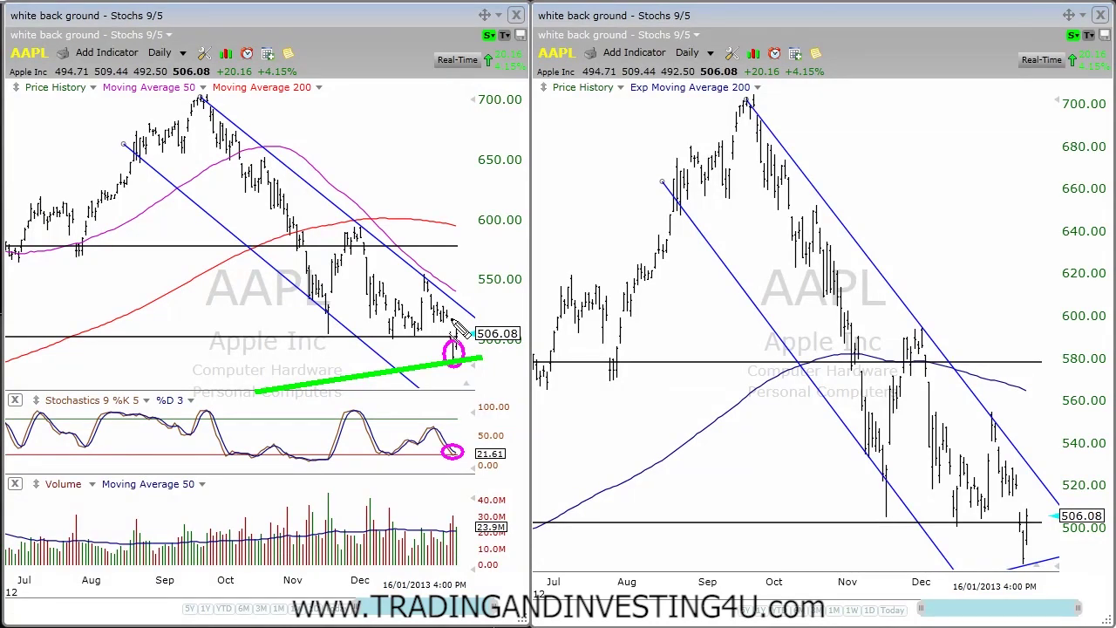
click(409, 319)
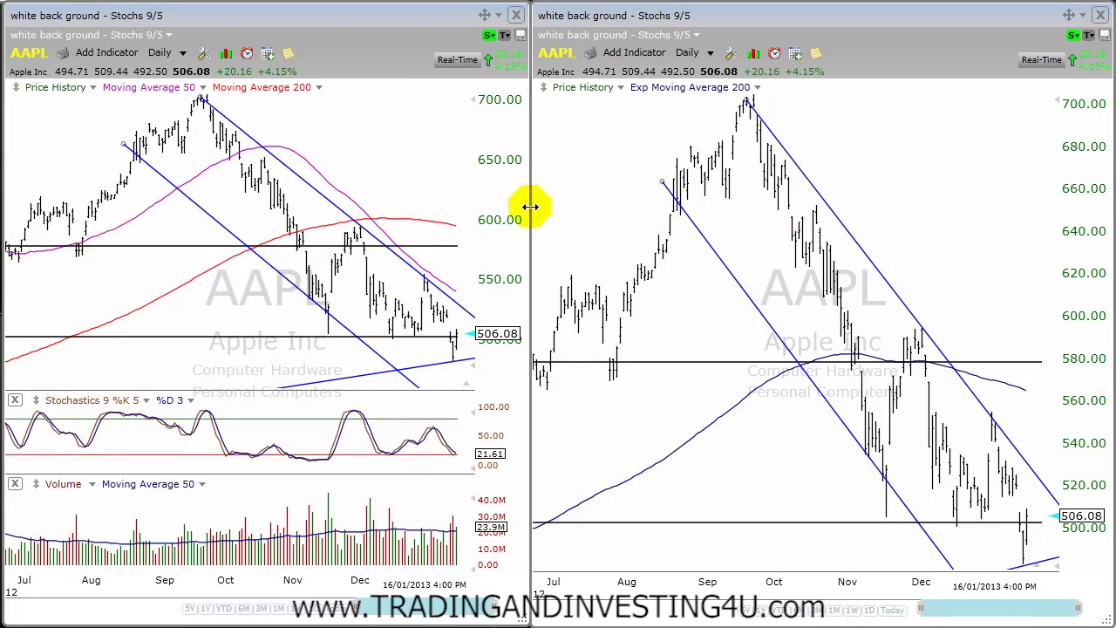
Step: Widen the right AAPL chart to fill the window and show weekly bars from 2007 to January 2013
drag(532, 207, 523, 208)
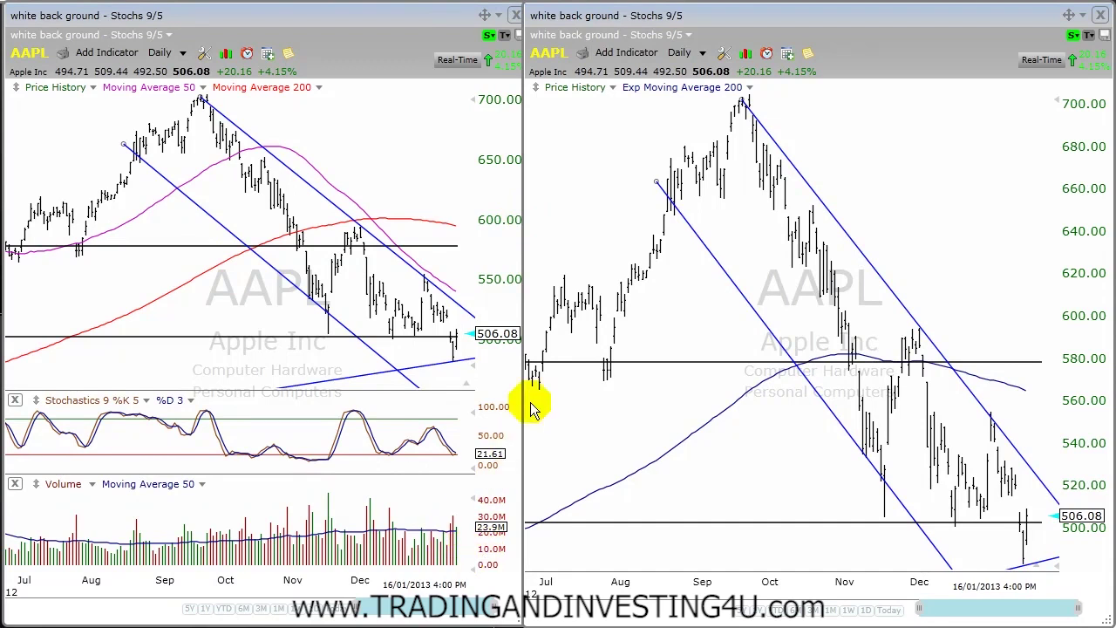
drag(521, 314, 8, 316)
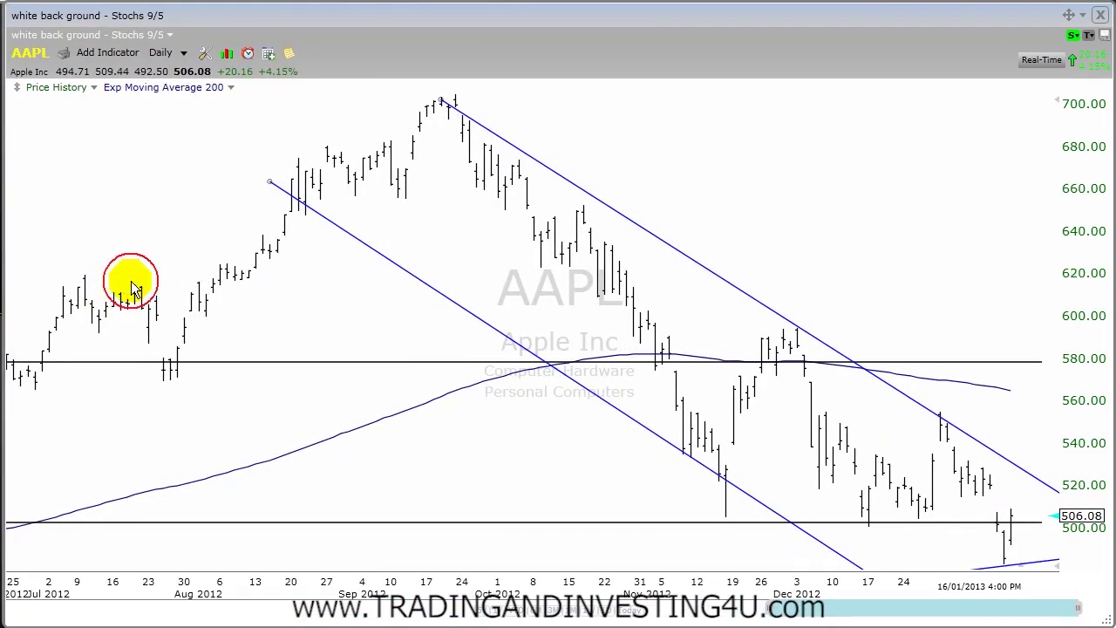
key(w)
scroll(404, 310, down, 6)
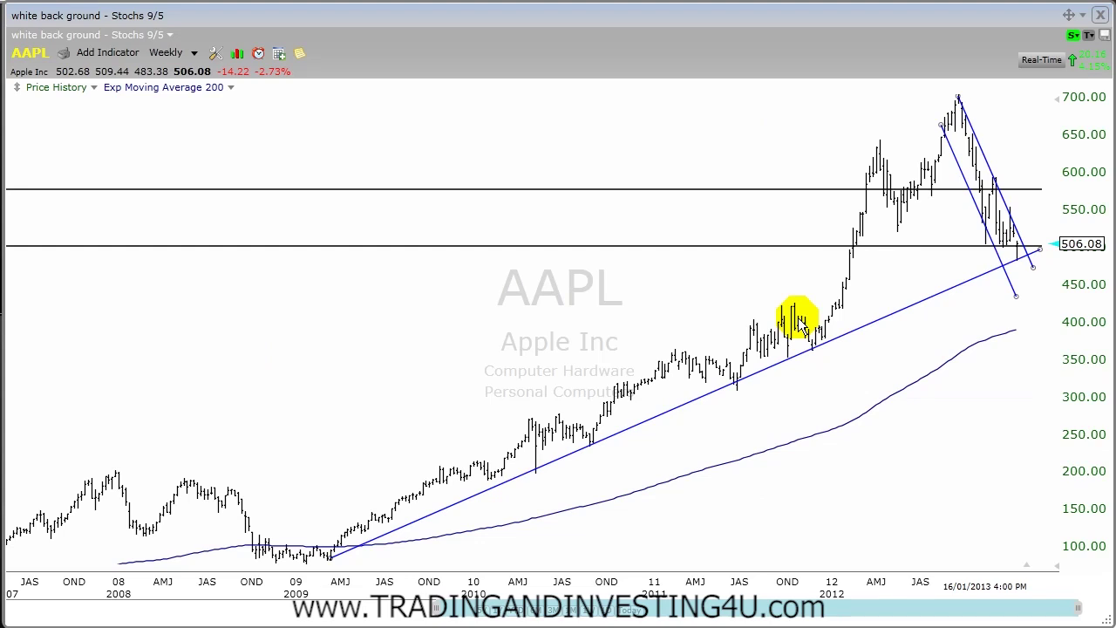
Step: Set the Exp Moving Average 200 plot opacity to minimum so the line disappears
click(231, 88)
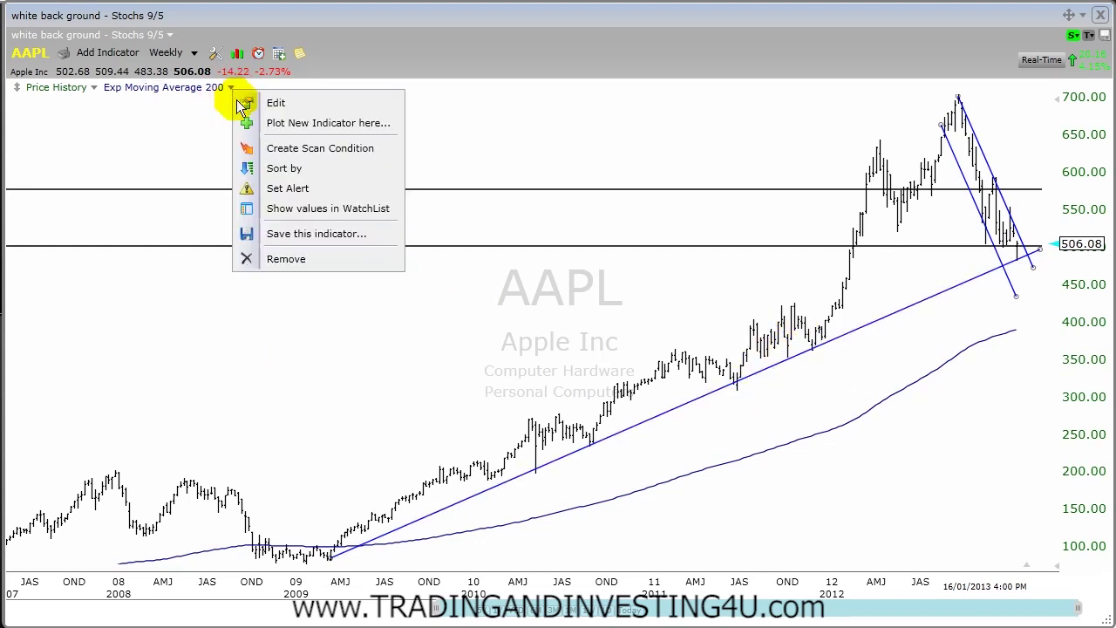
click(277, 103)
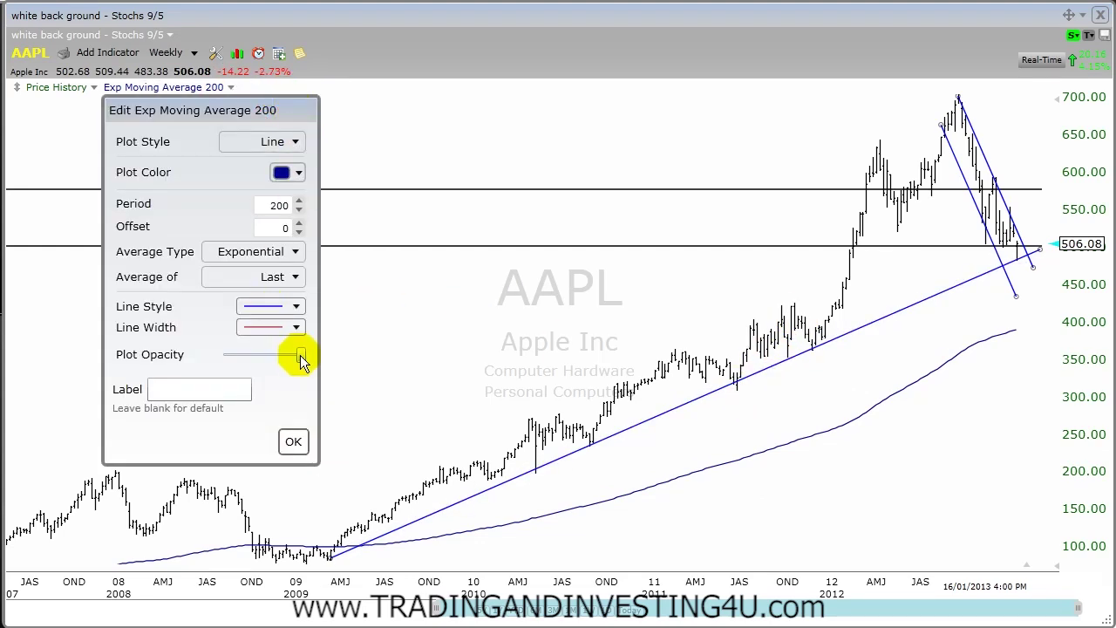
drag(300, 355, 215, 356)
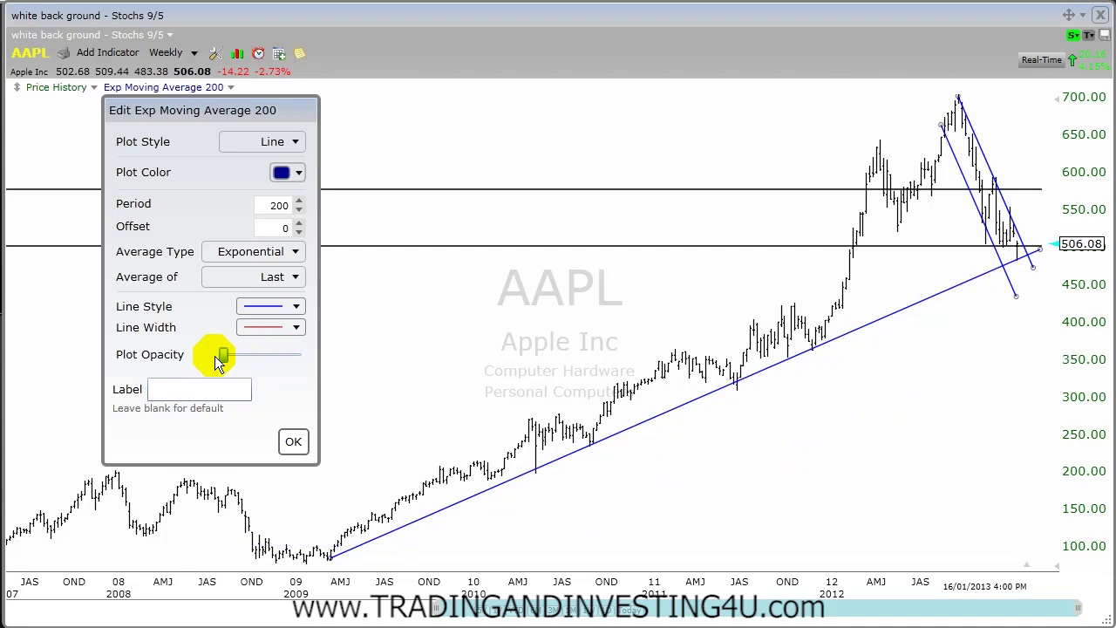
click(293, 442)
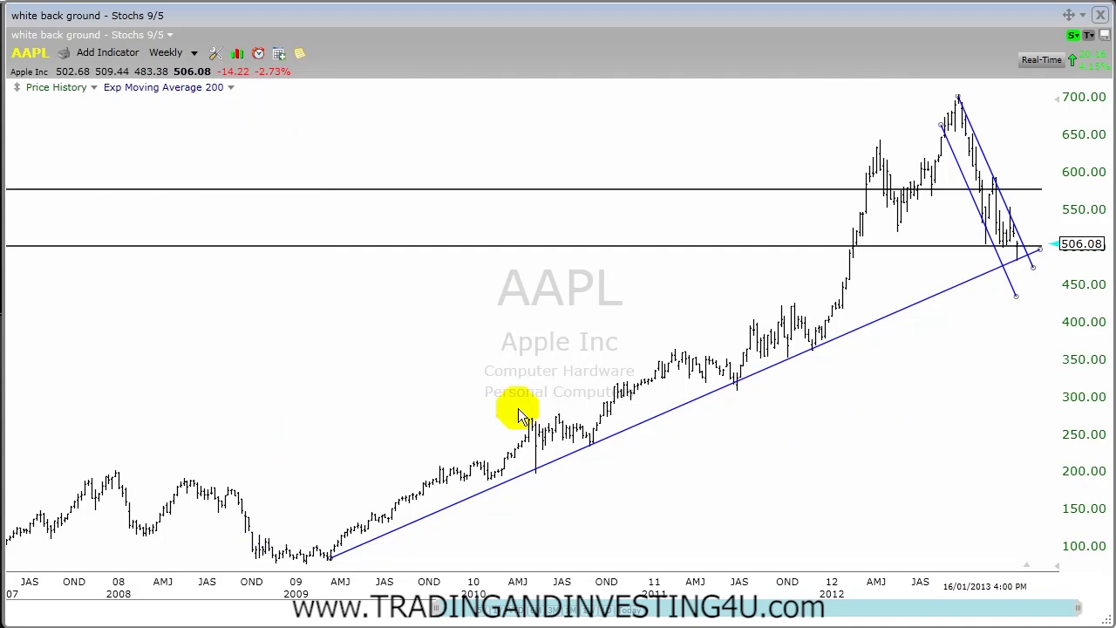
Step: Delete all five drawings from the weekly AAPL chart
right_click(642, 248)
click(703, 302)
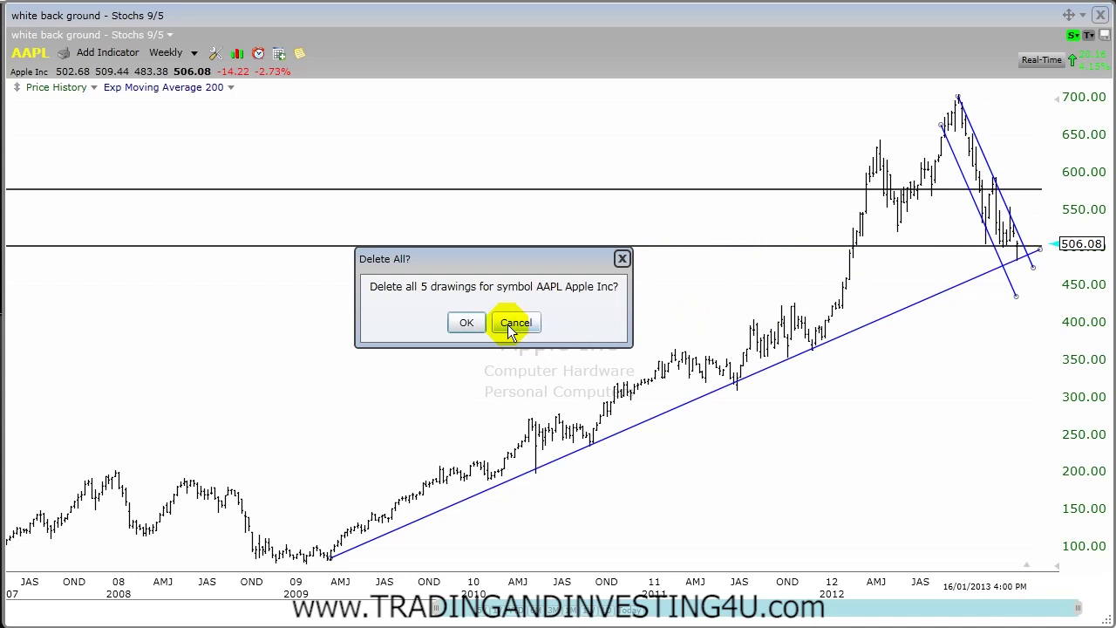
click(469, 323)
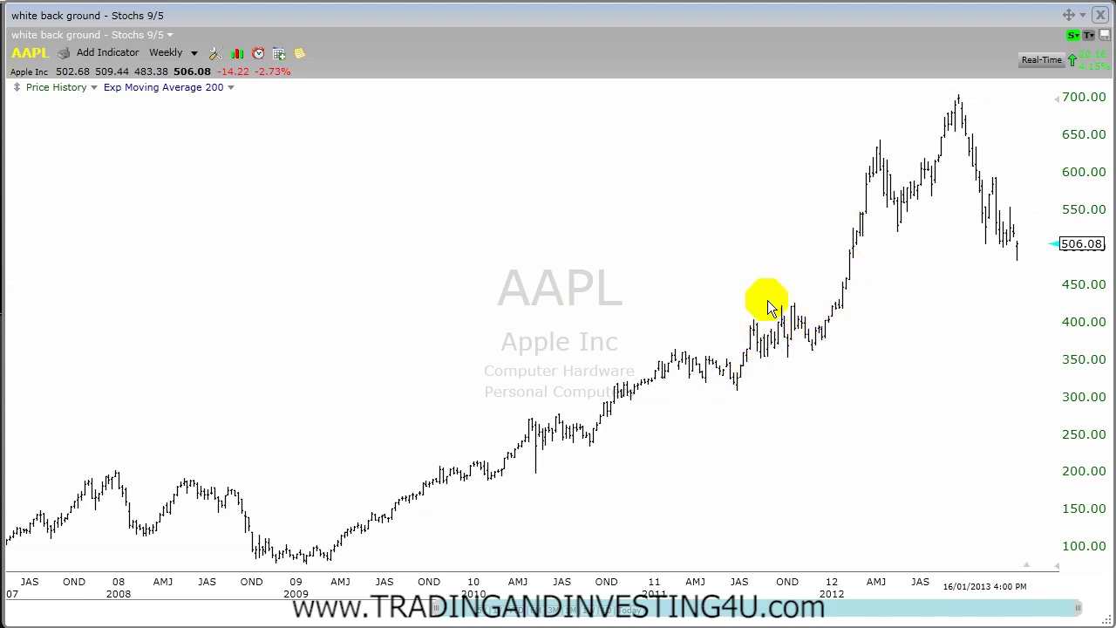
Step: Frame 2006–2013 and draw a blue uptrend line from the early-2009 low to the latest bars near 506
scroll(401, 459, down, 3)
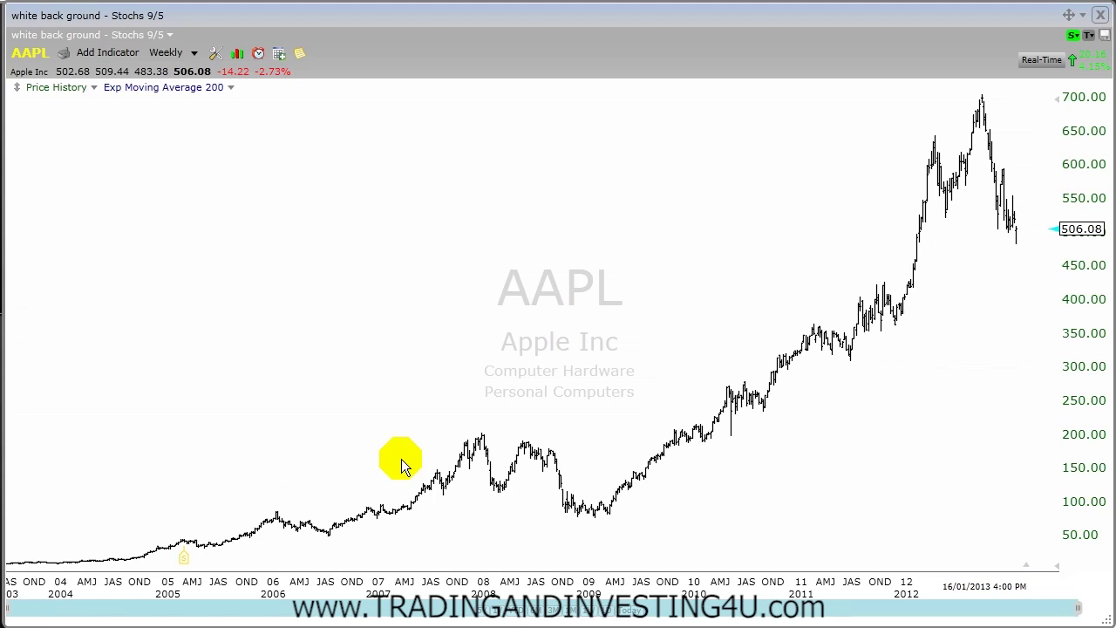
scroll(534, 458, up, 1)
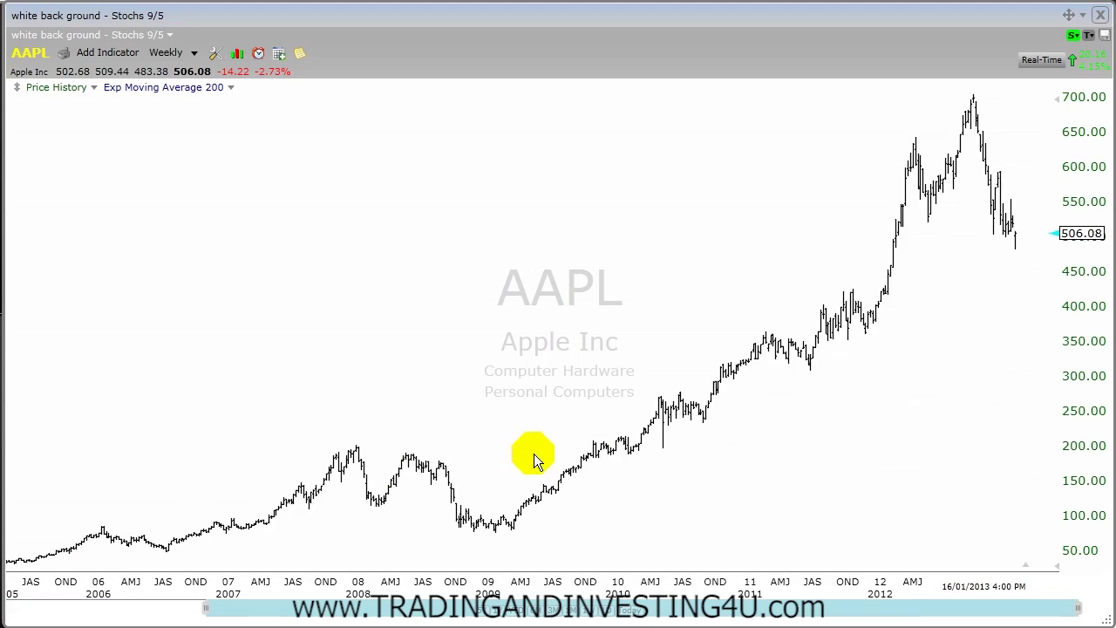
scroll(534, 458, up, 1)
scroll(535, 456, up, 2)
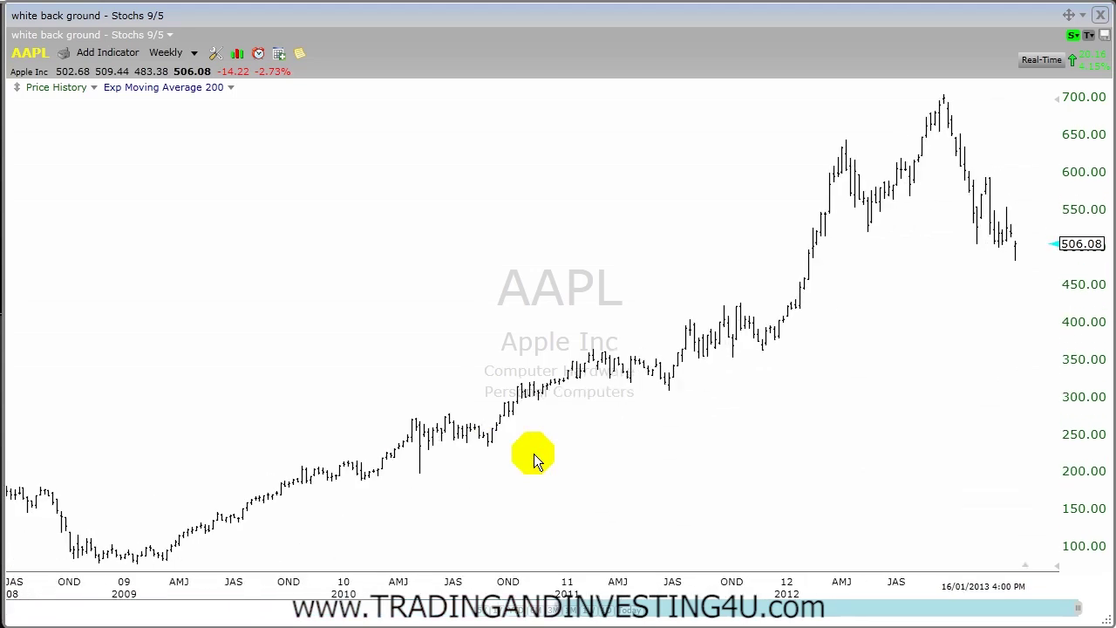
scroll(534, 456, down, 2)
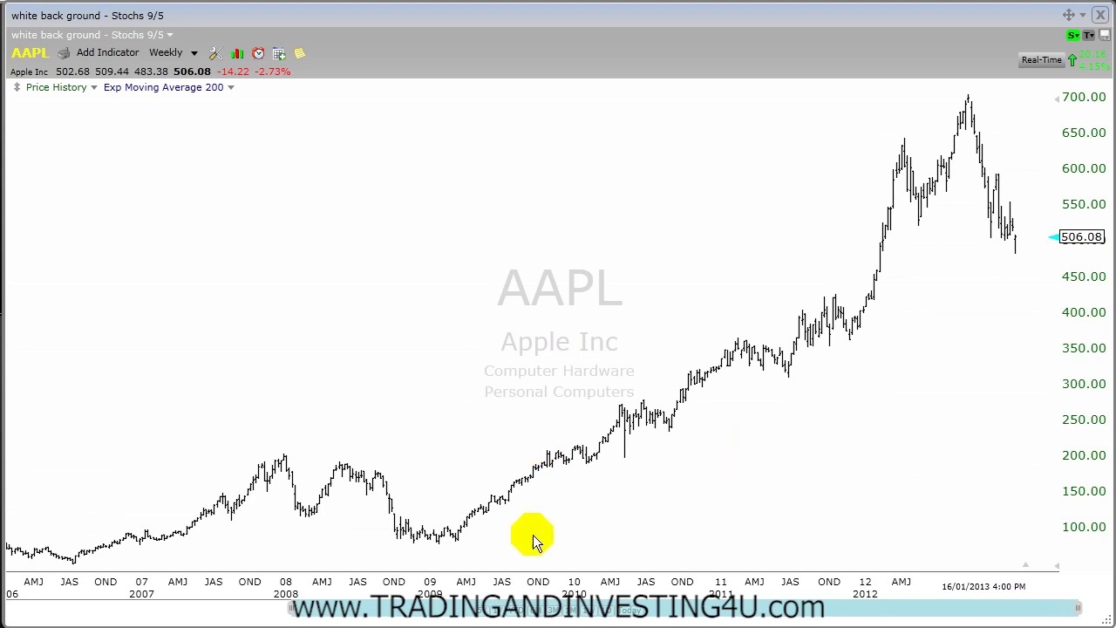
mouse_move(457, 538)
mouse_down()
mouse_move(663, 425)
mouse_move(1054, 319)
mouse_move(1077, 254)
mouse_move(1046, 255)
mouse_move(1047, 239)
mouse_up()
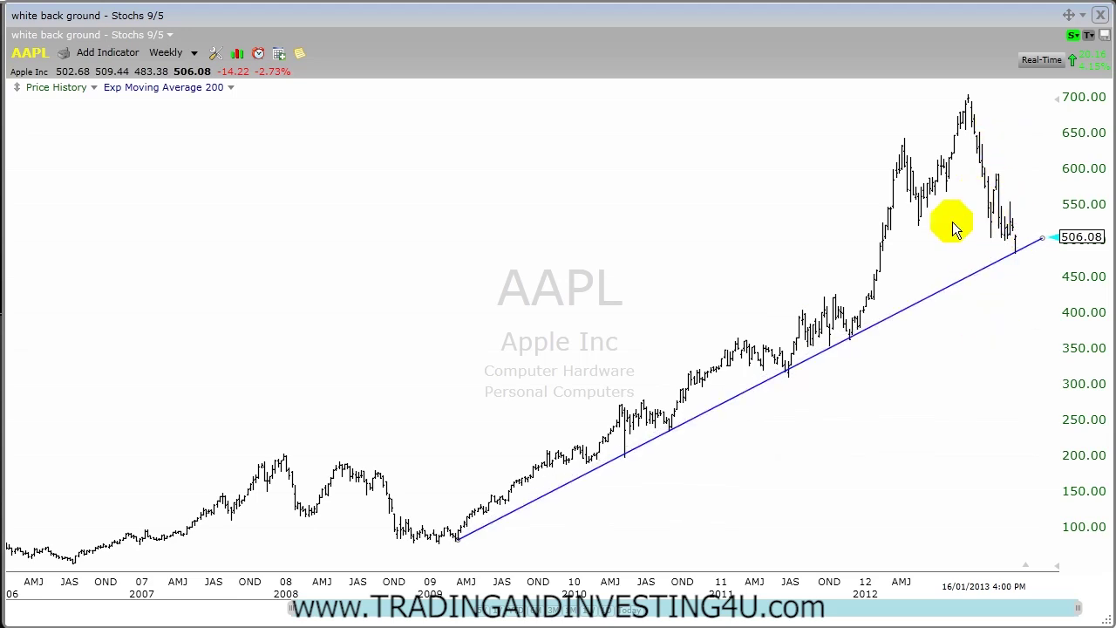
Step: Draw a downtrend line from the September 2012 peak near 700, extended past the latest bar
scroll(944, 224, up, 2)
mouse_move(969, 120)
mouse_down()
mouse_move(997, 166)
mouse_move(949, 103)
mouse_up()
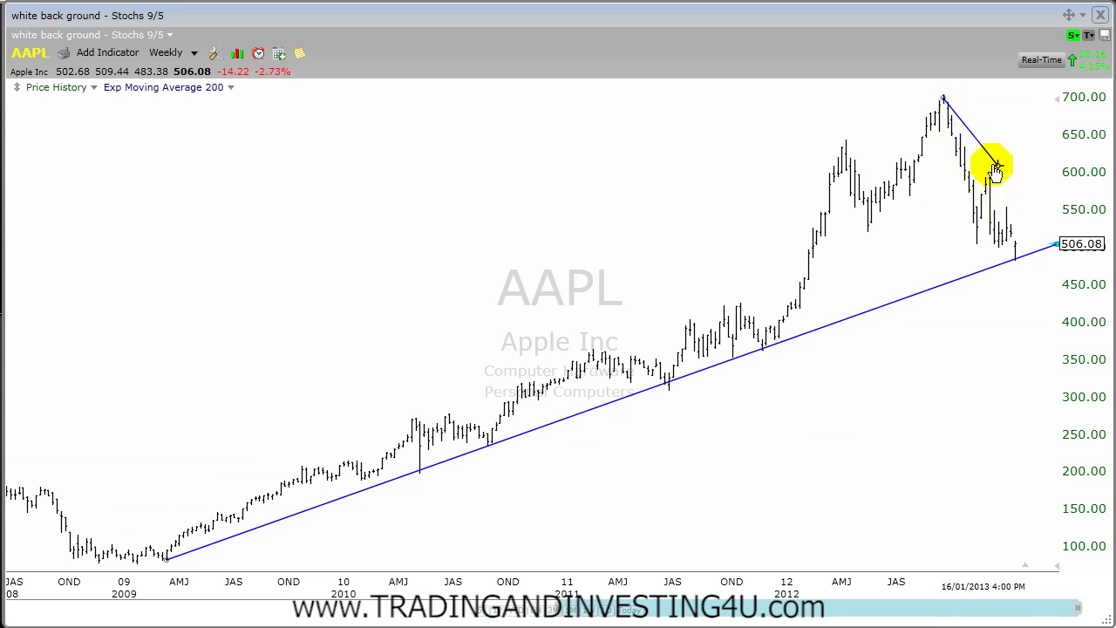
drag(998, 167, 1045, 275)
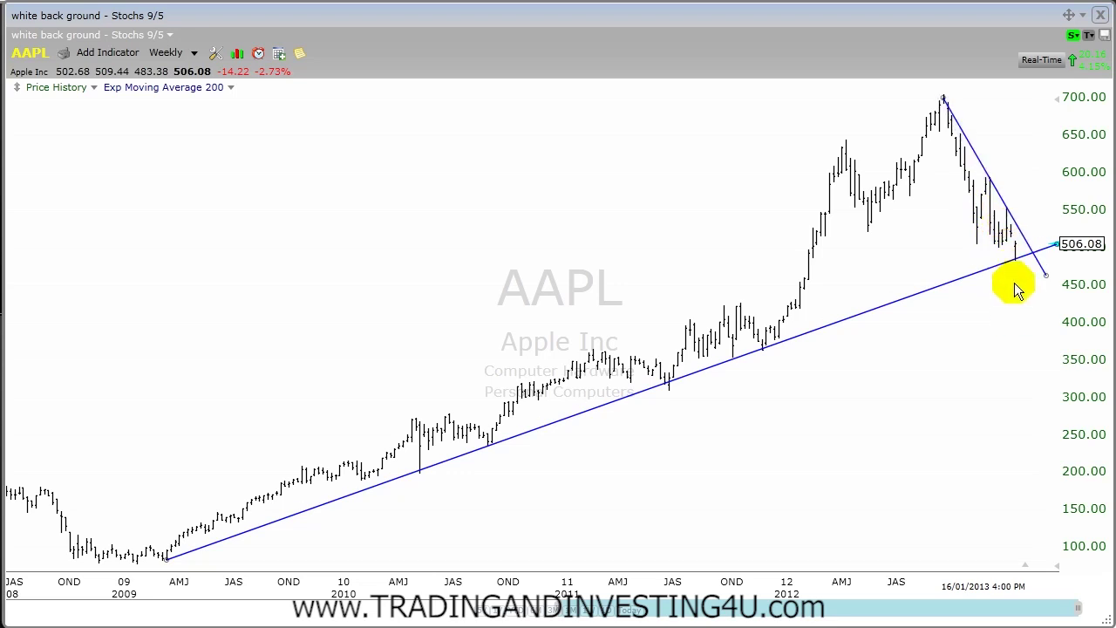
scroll(982, 380, up, 5)
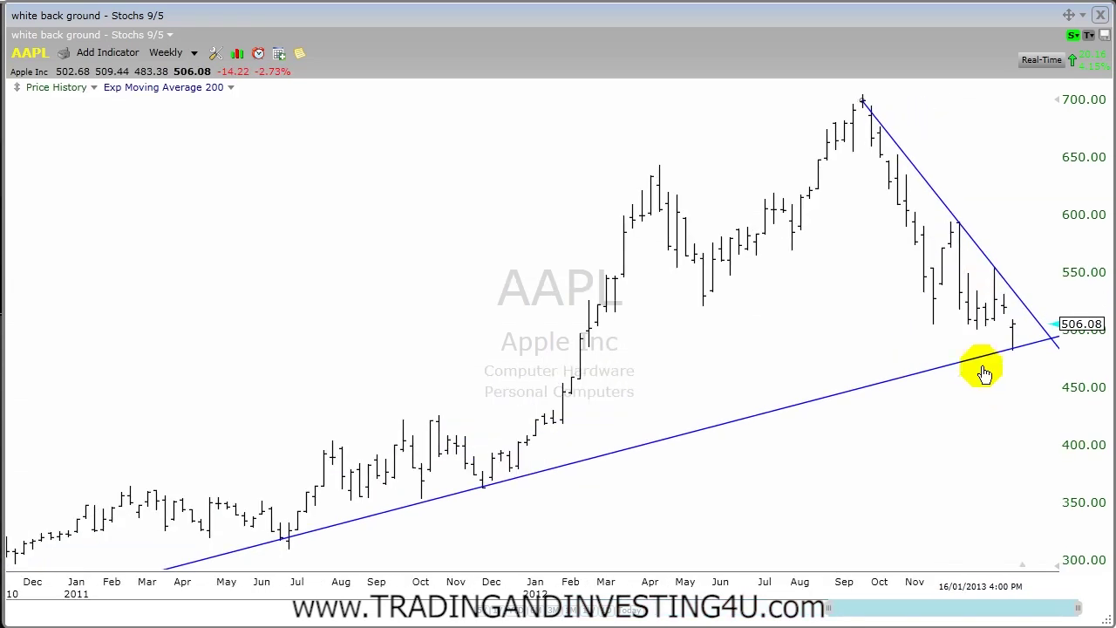
scroll(960, 327, up, 4)
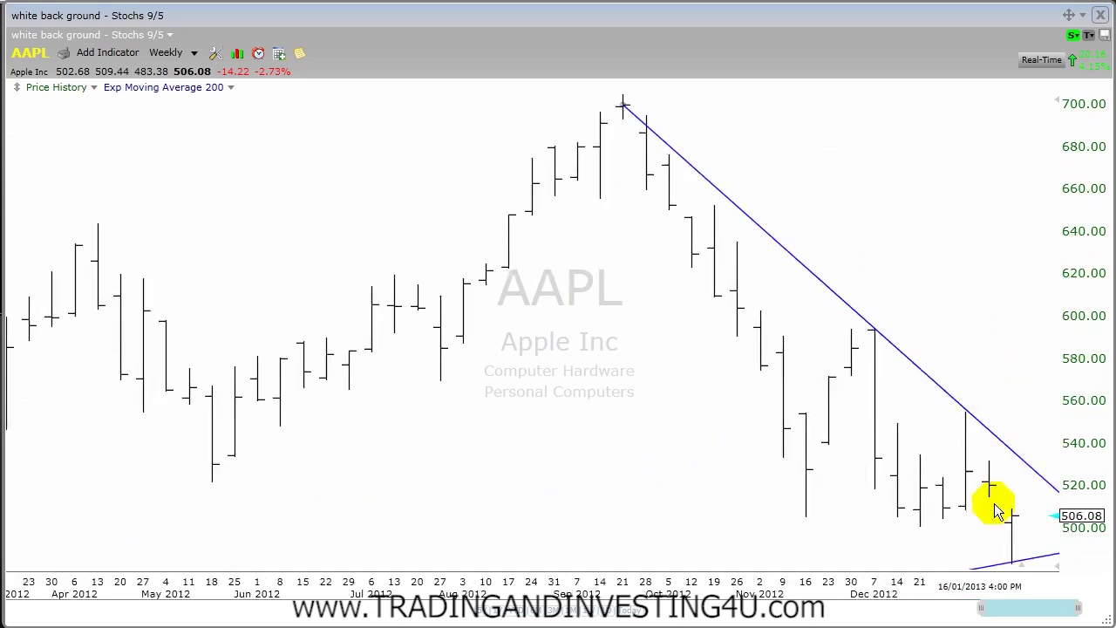
scroll(999, 510, down, 2)
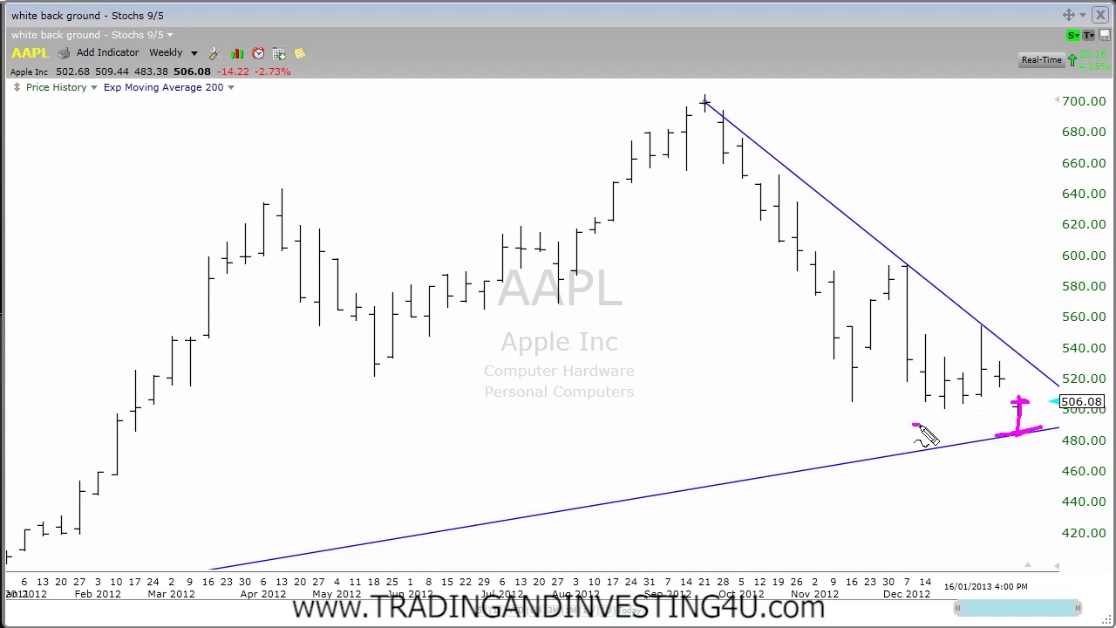
click(872, 427)
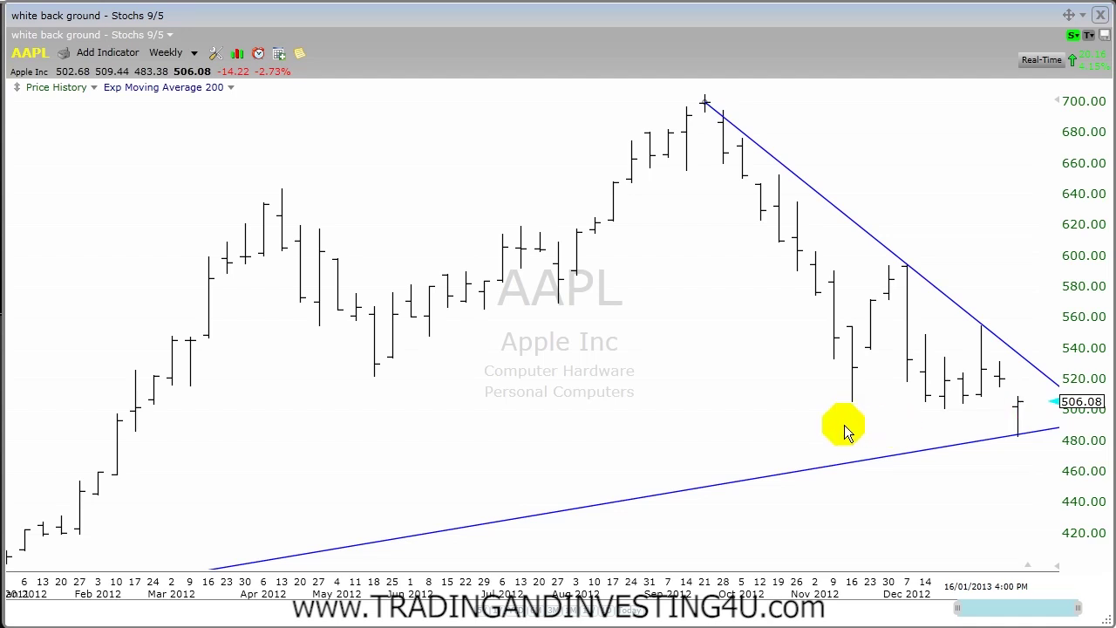
scroll(787, 399, down, 4)
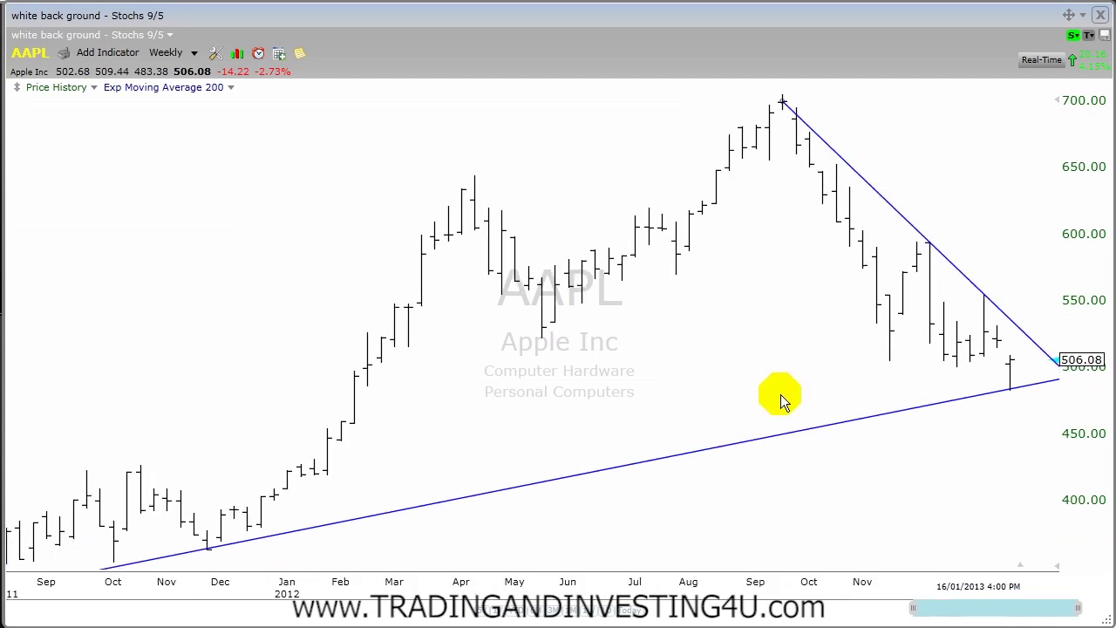
scroll(713, 370, down, 4)
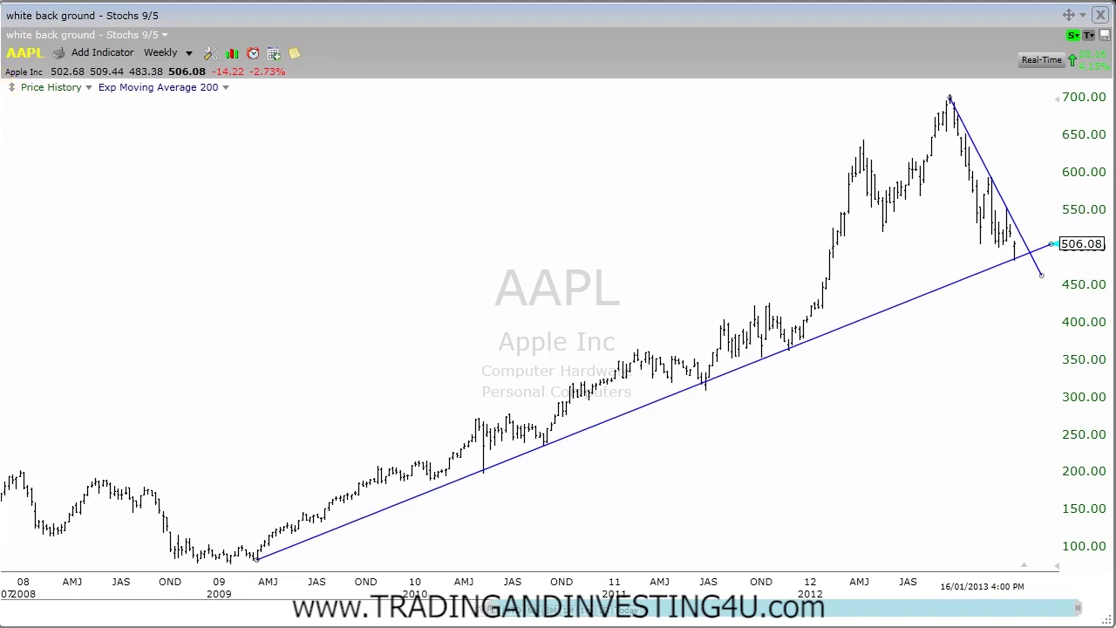
click(176, 61)
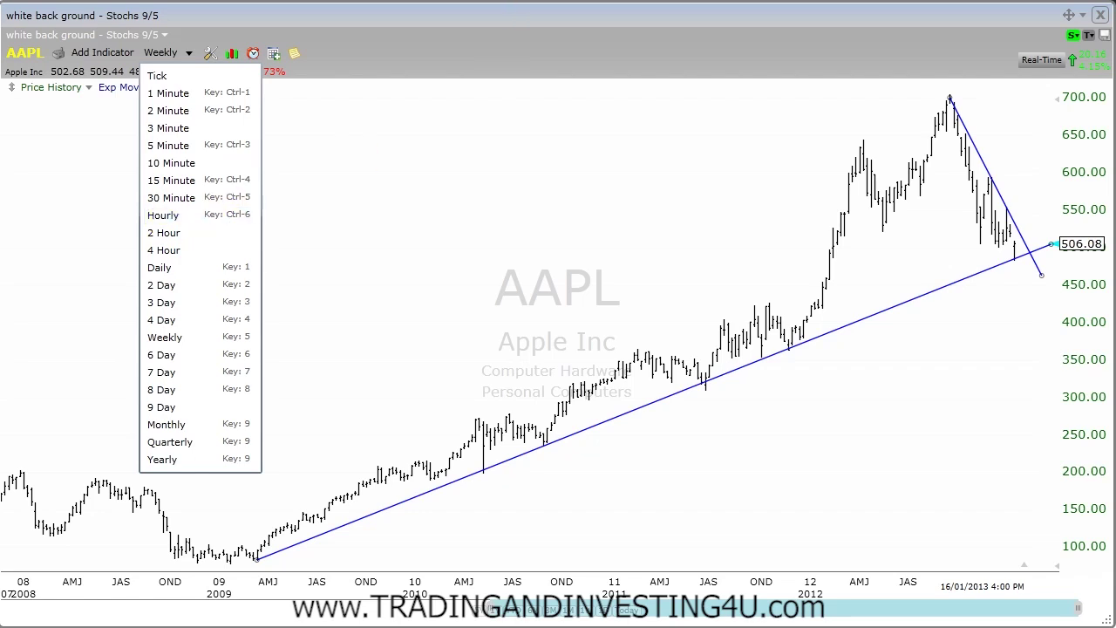
click(169, 225)
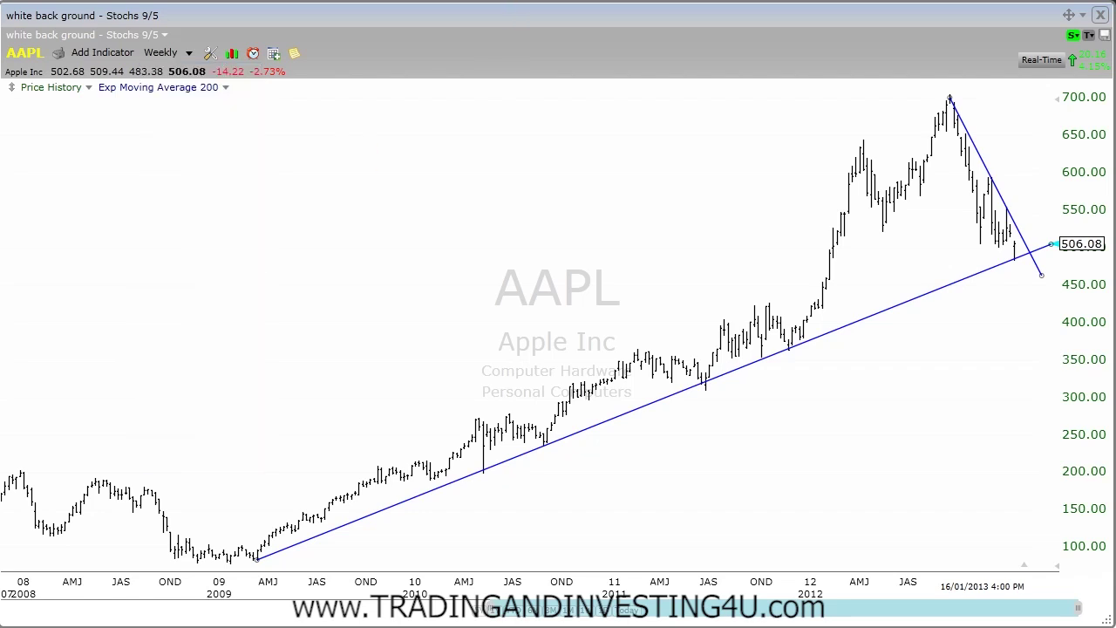